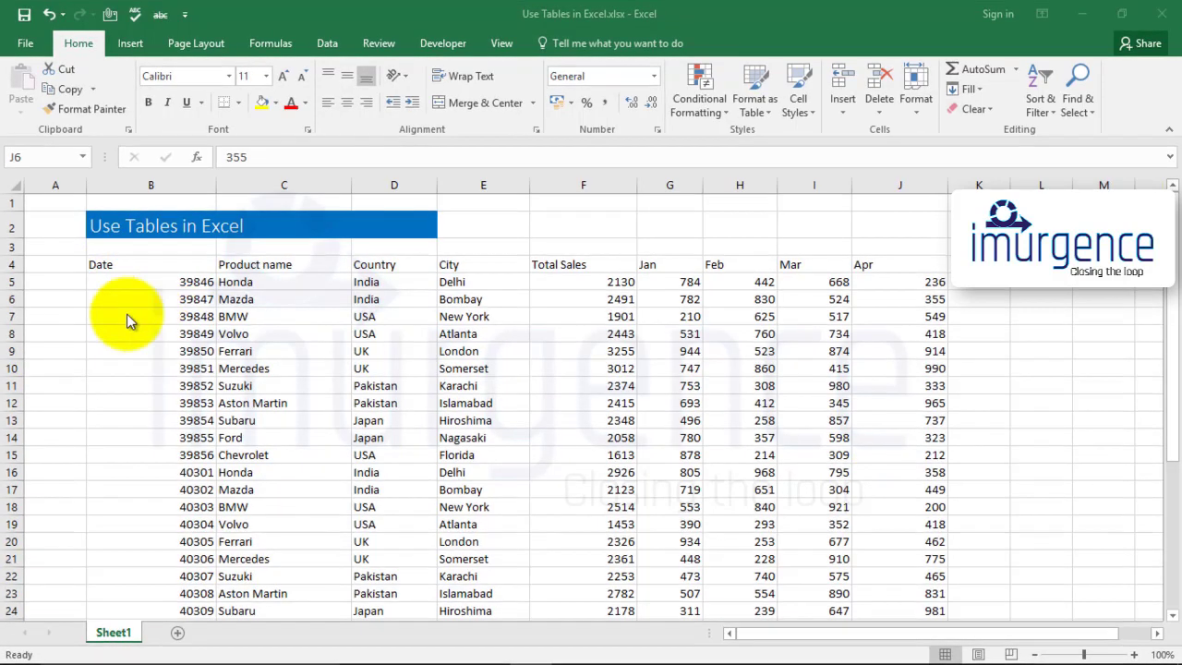
Format the Date column values B5:B35 as dates in the *14-03-2012 style.
click(165, 283)
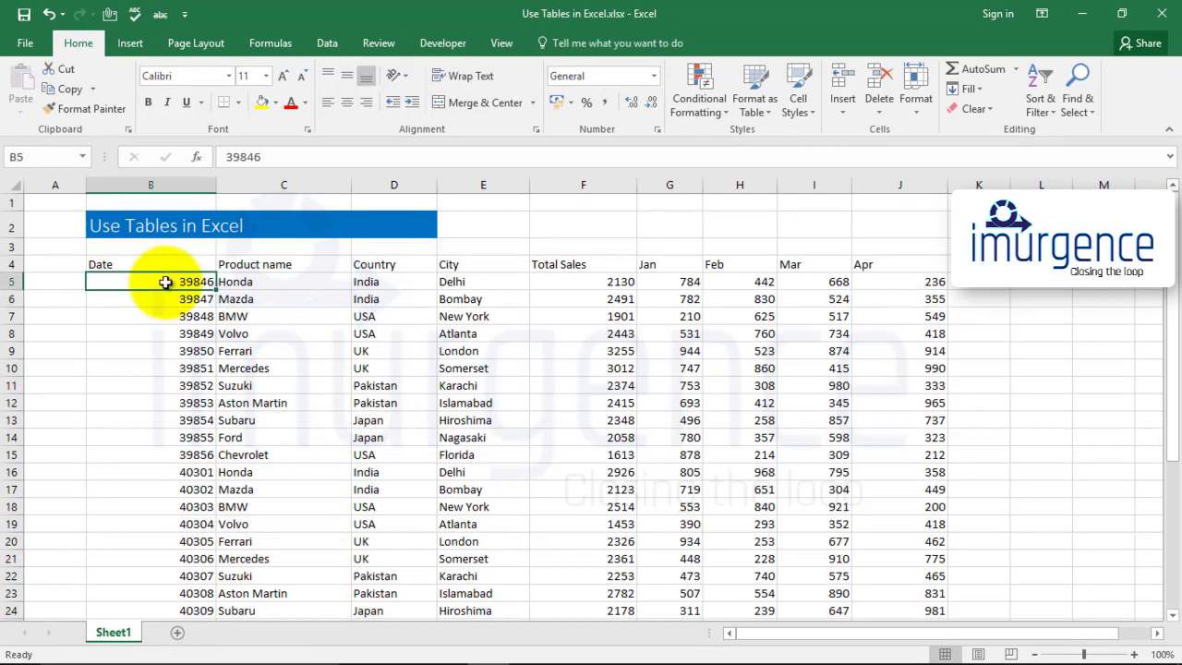
key(ctrl+shift+Down)
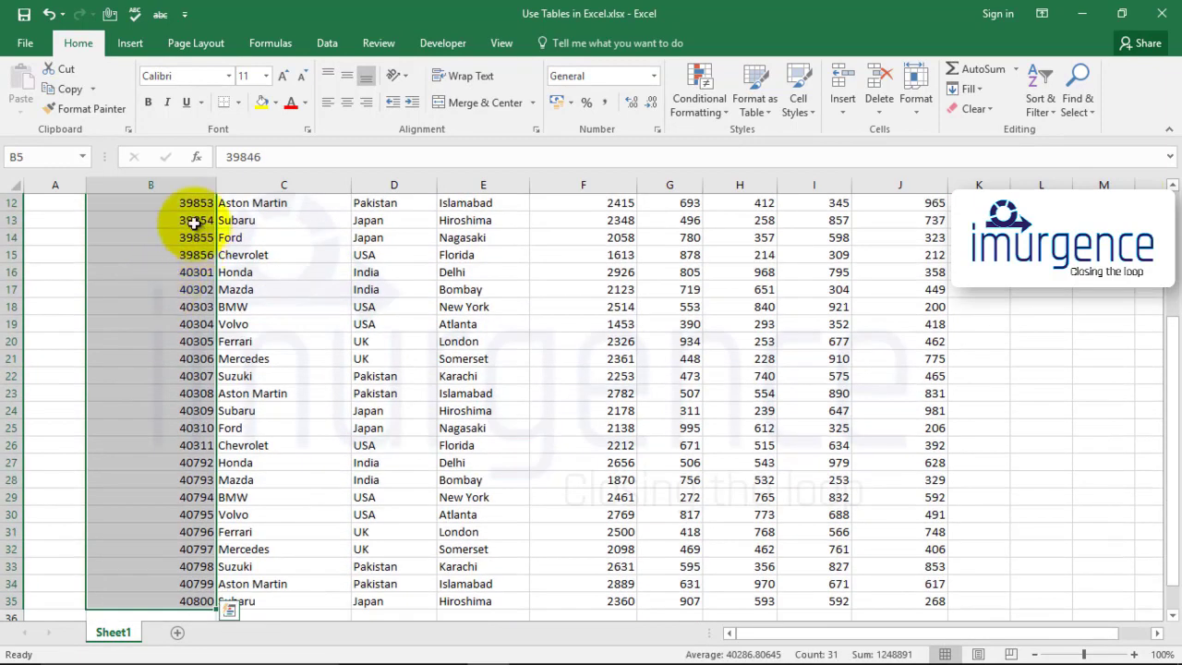
click(656, 77)
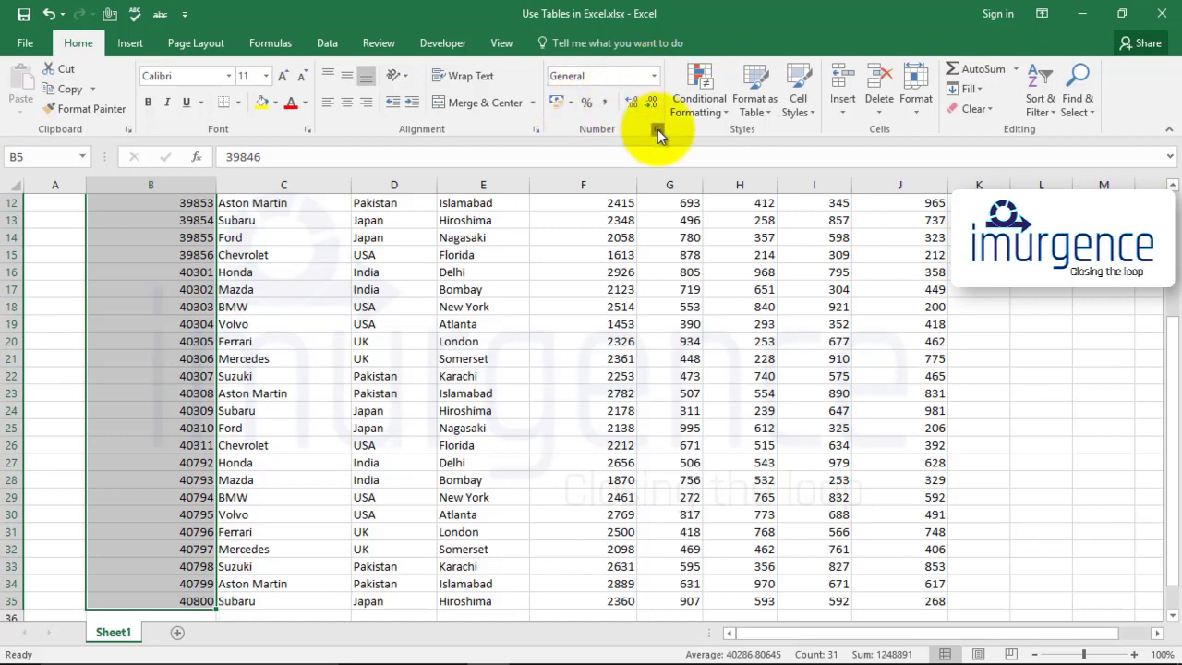
click(657, 131)
click(259, 212)
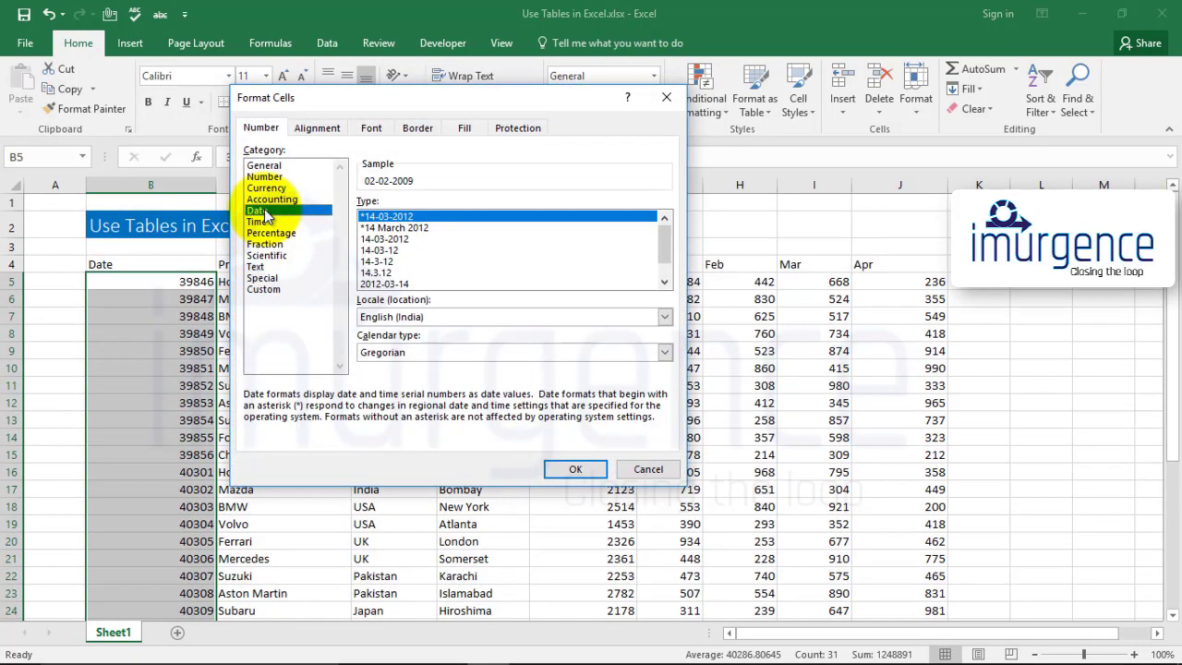
click(574, 470)
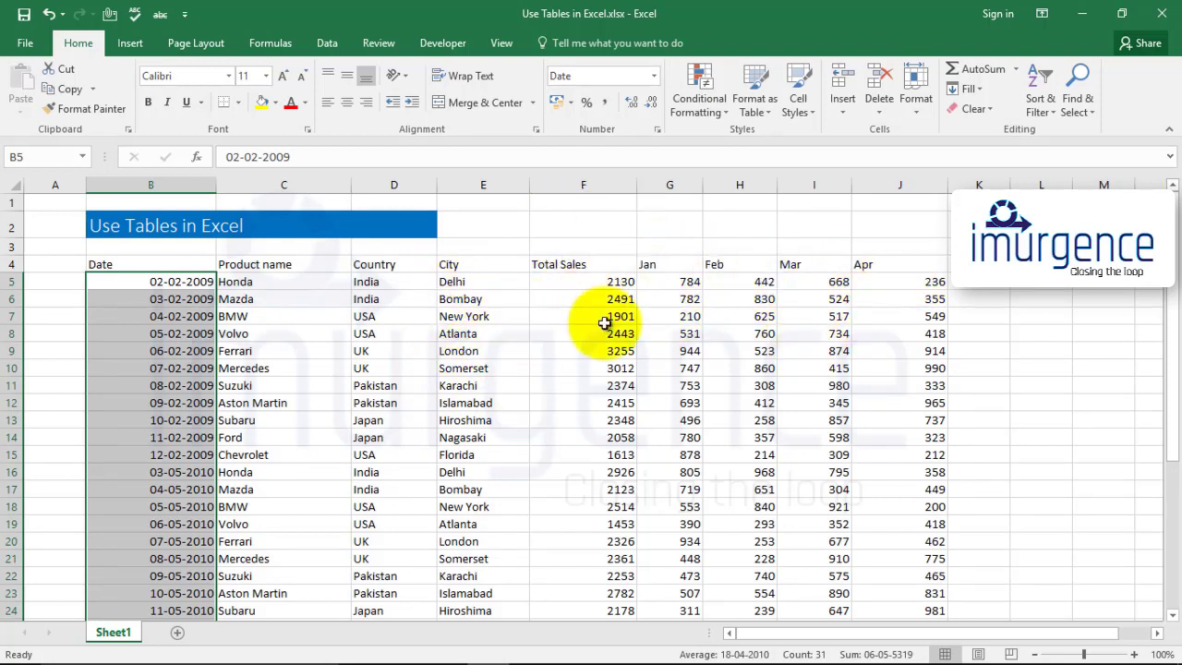
click(554, 349)
drag(104, 264, 467, 298)
click(660, 404)
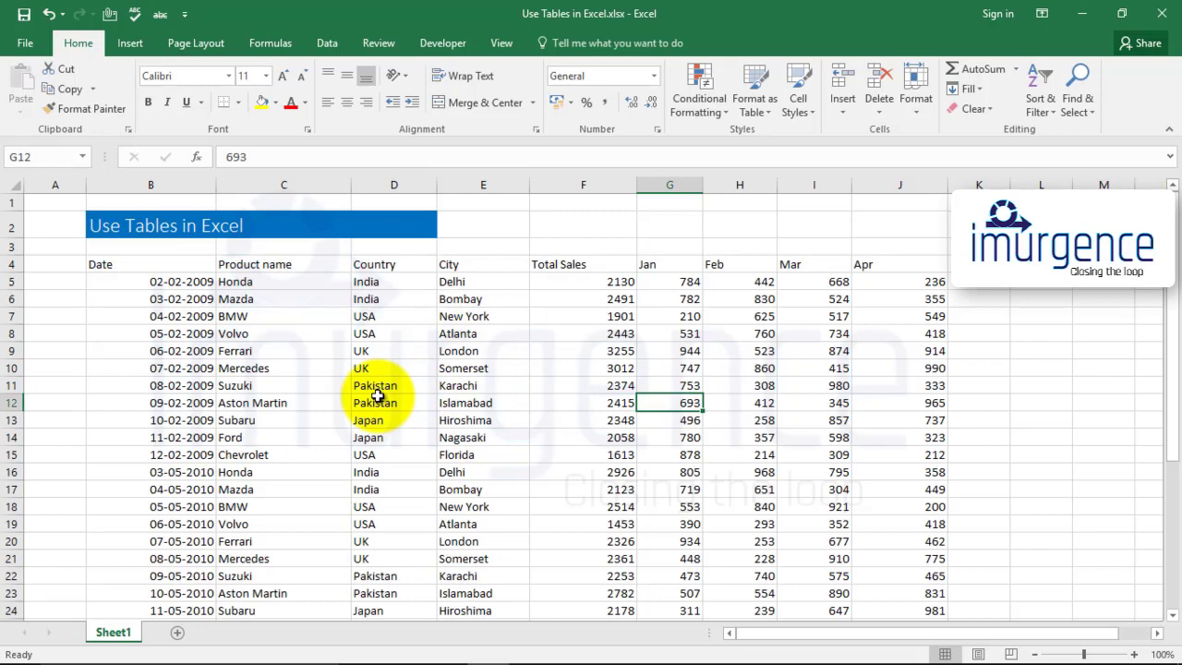
key(ctrl+a)
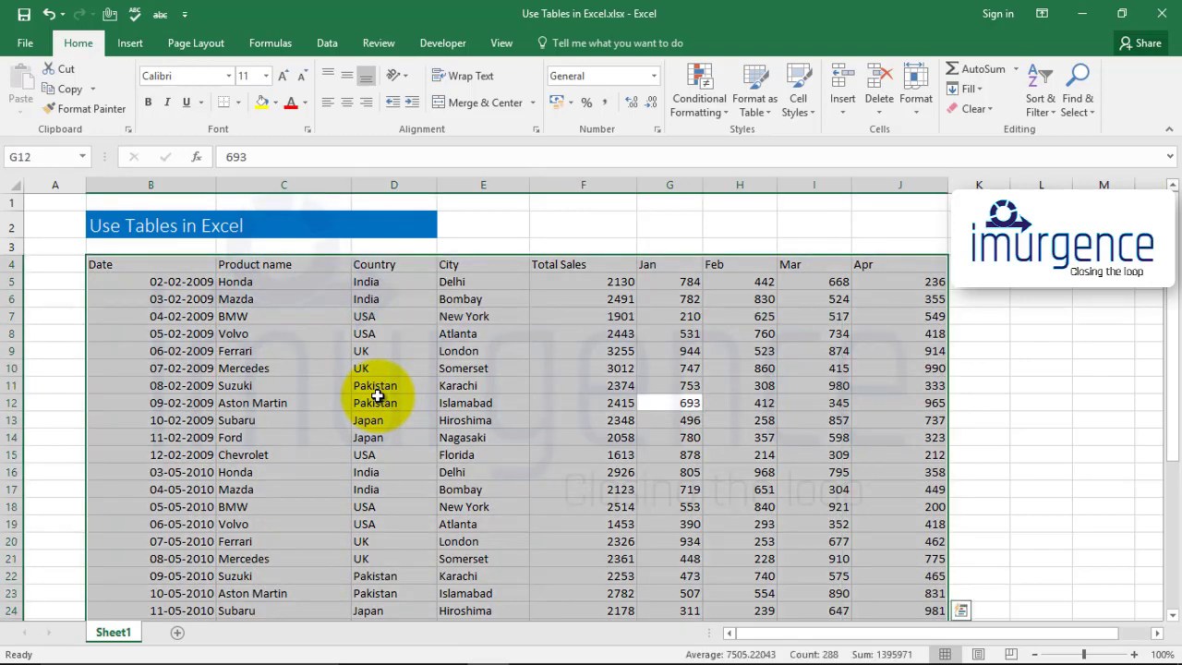
click(434, 425)
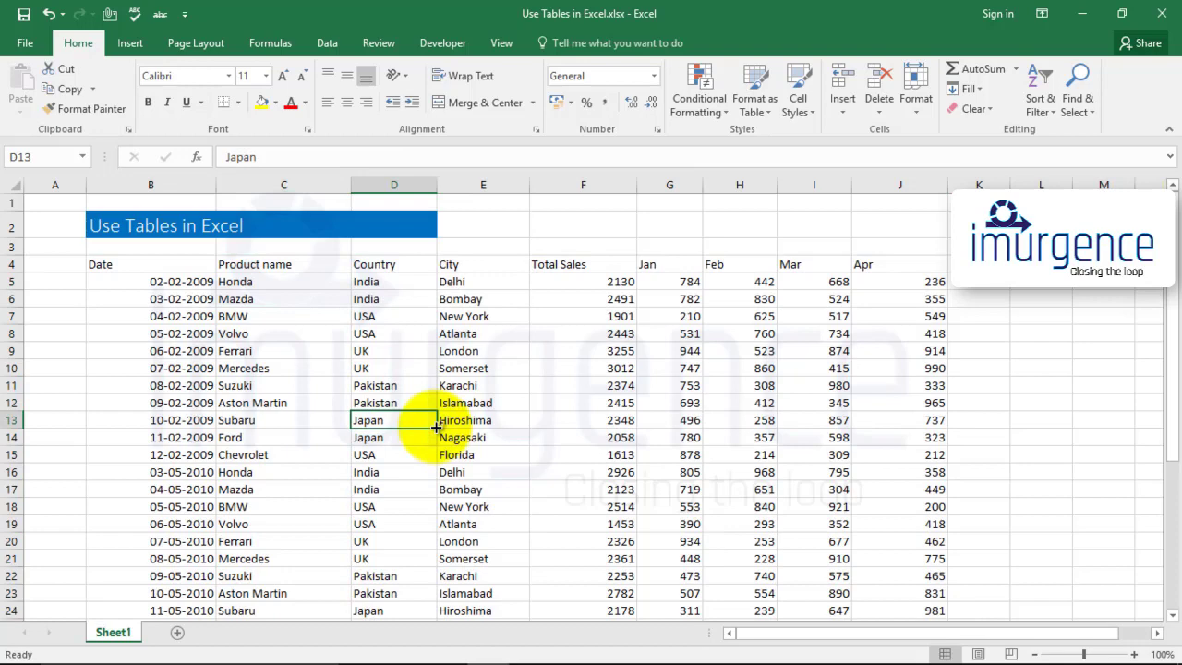
Format the whole data range B4:J35 as a table with headers, using the dark blue style in the first Medium row.
key(ctrl+a)
scroll(490, 422, down, 7)
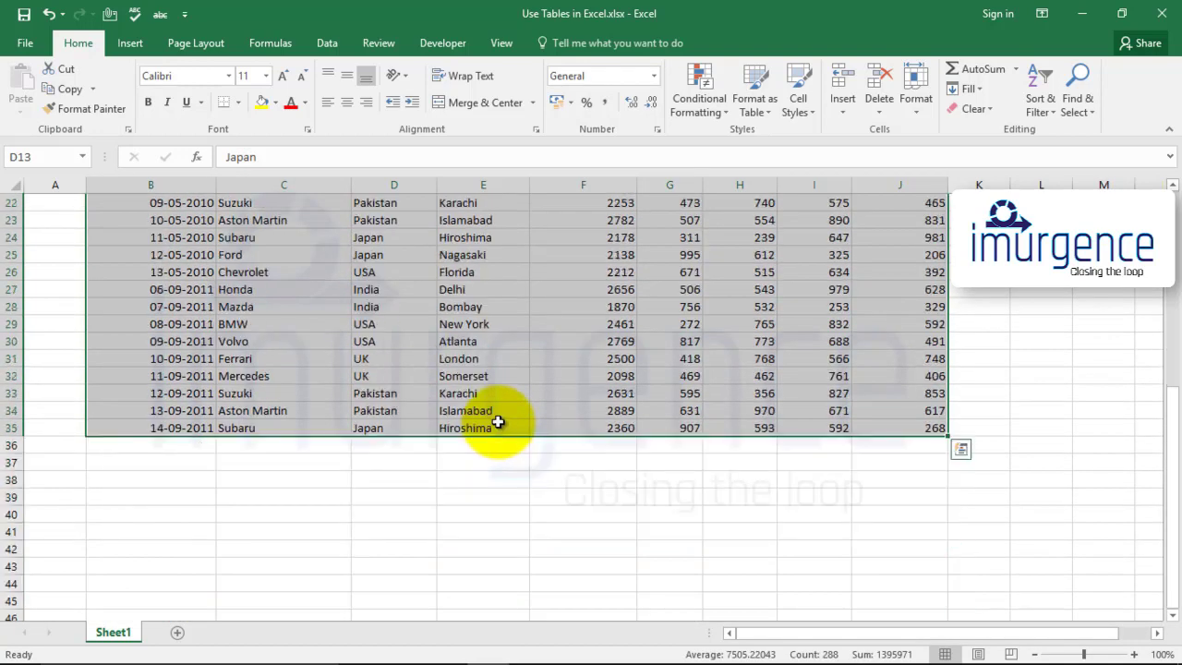
scroll(498, 422, up, 7)
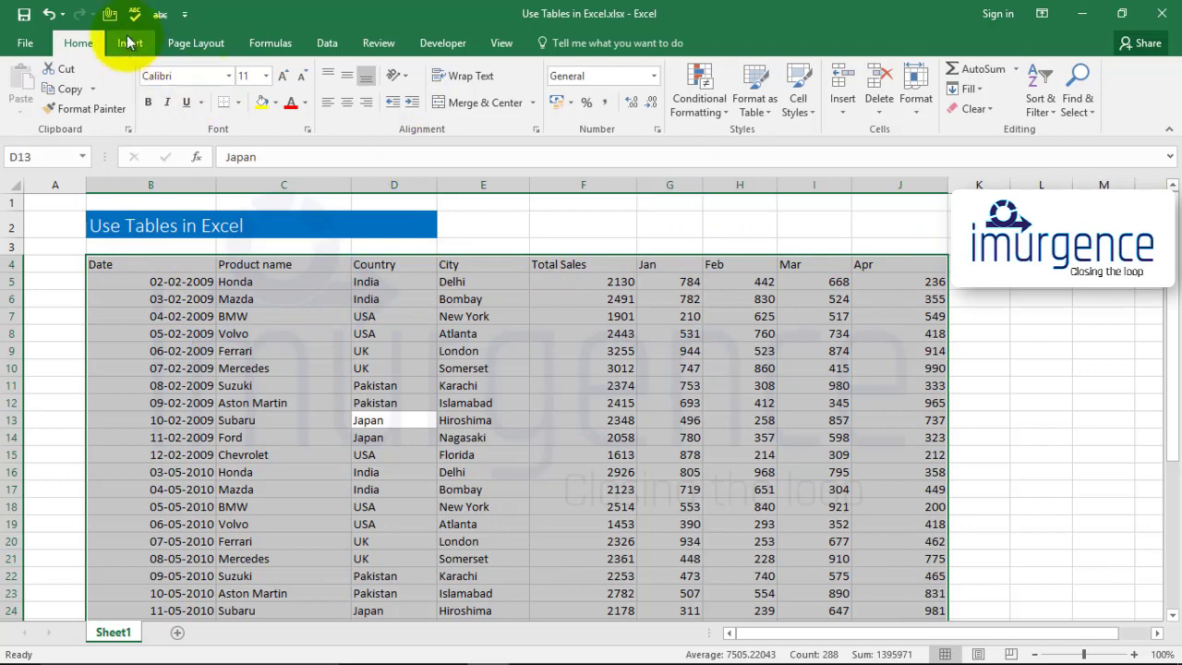
click(757, 103)
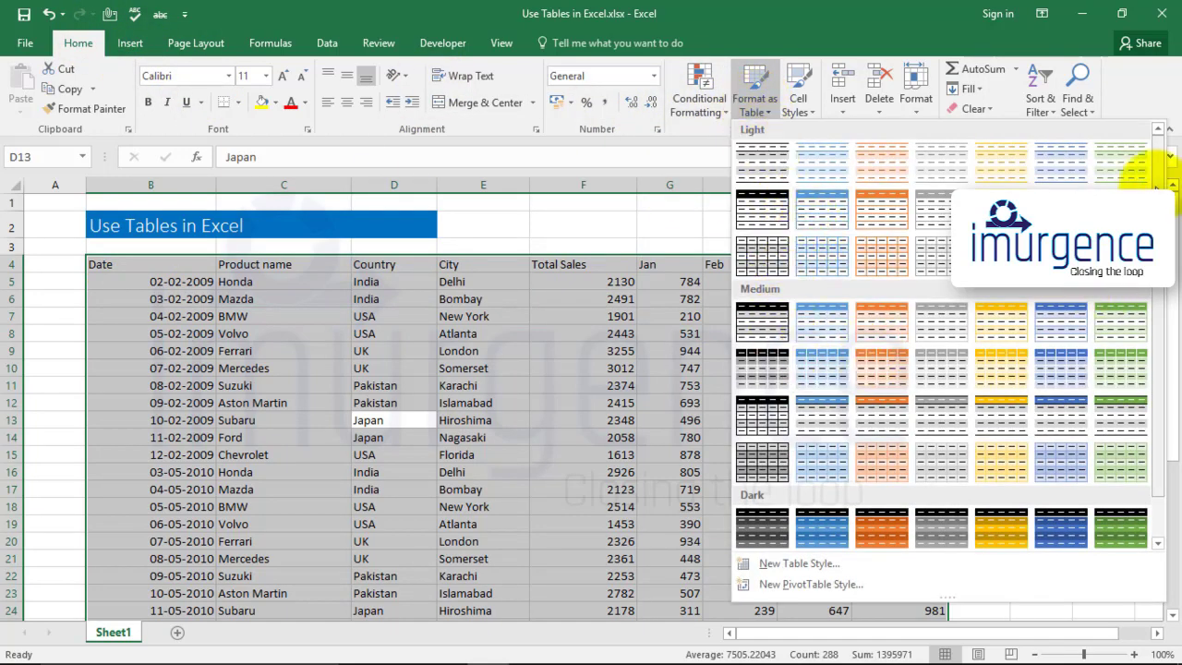
scroll(1136, 180, down, 1)
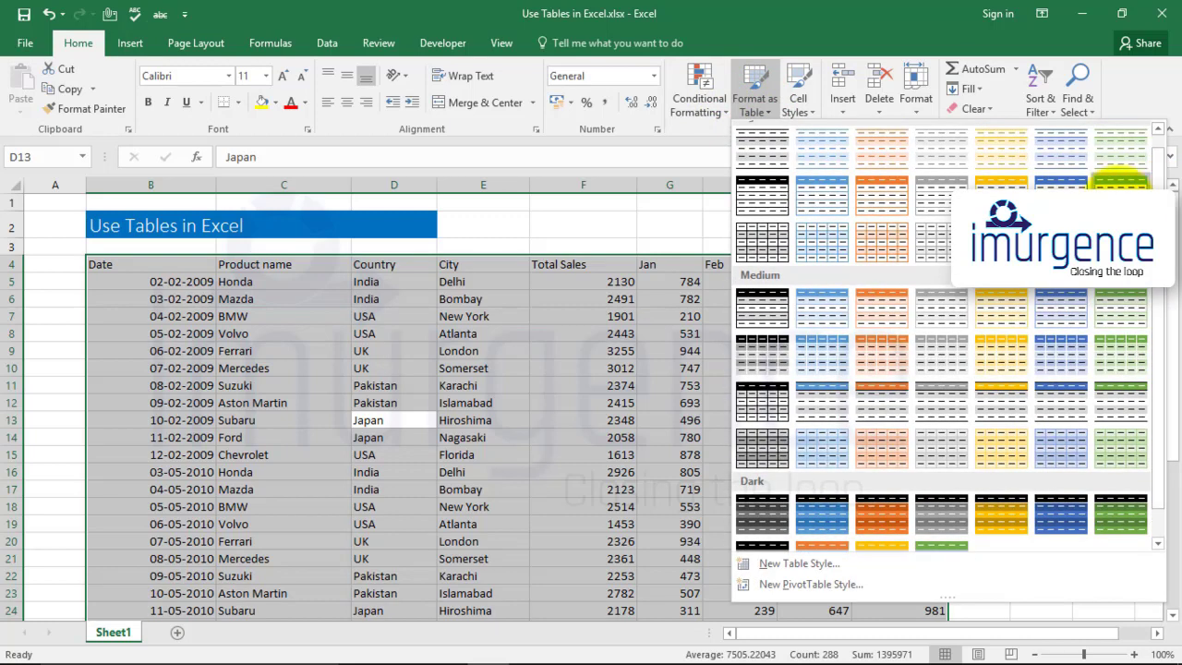
click(1069, 316)
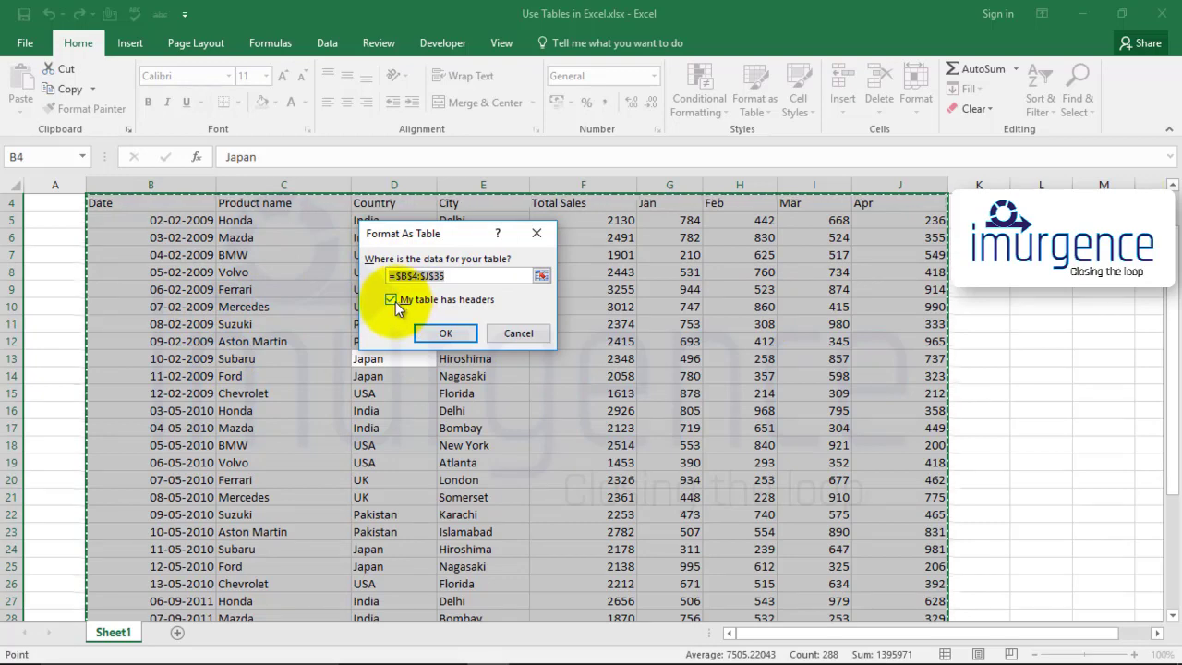
click(445, 336)
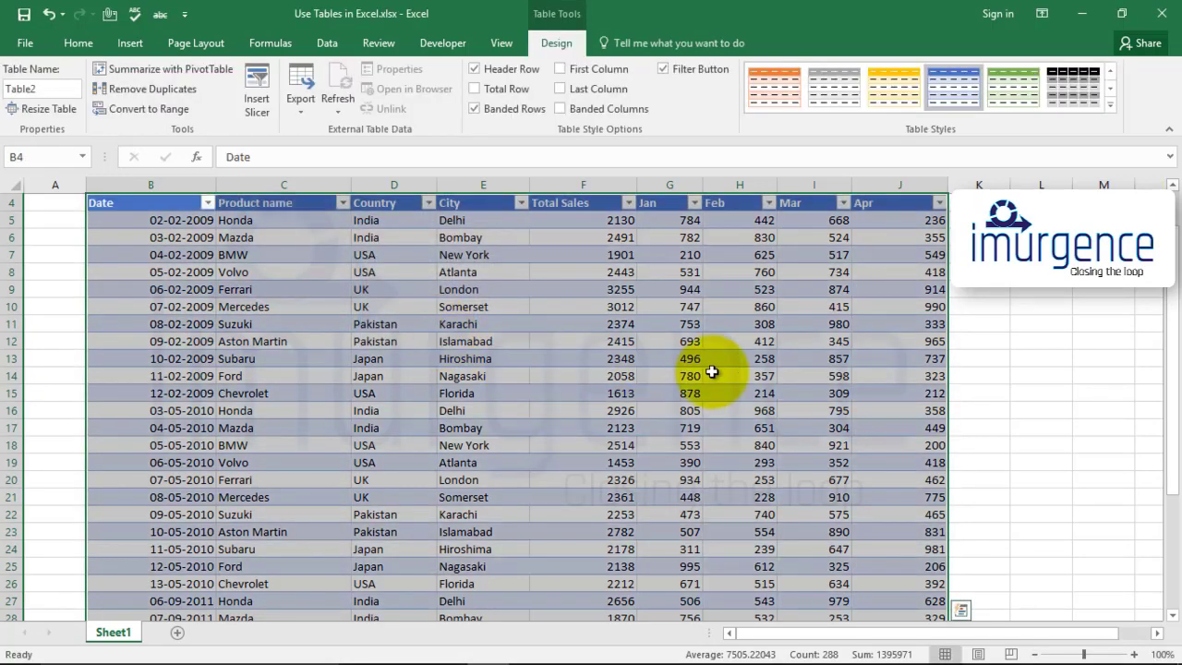
scroll(306, 305, up, 1)
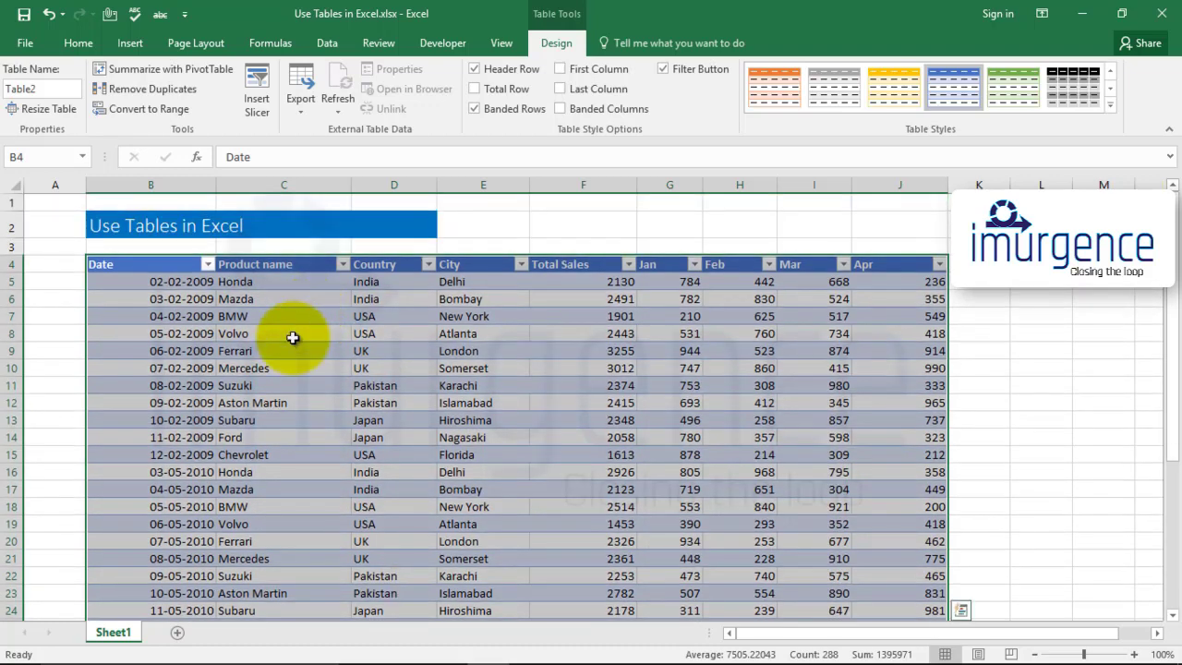
click(1016, 351)
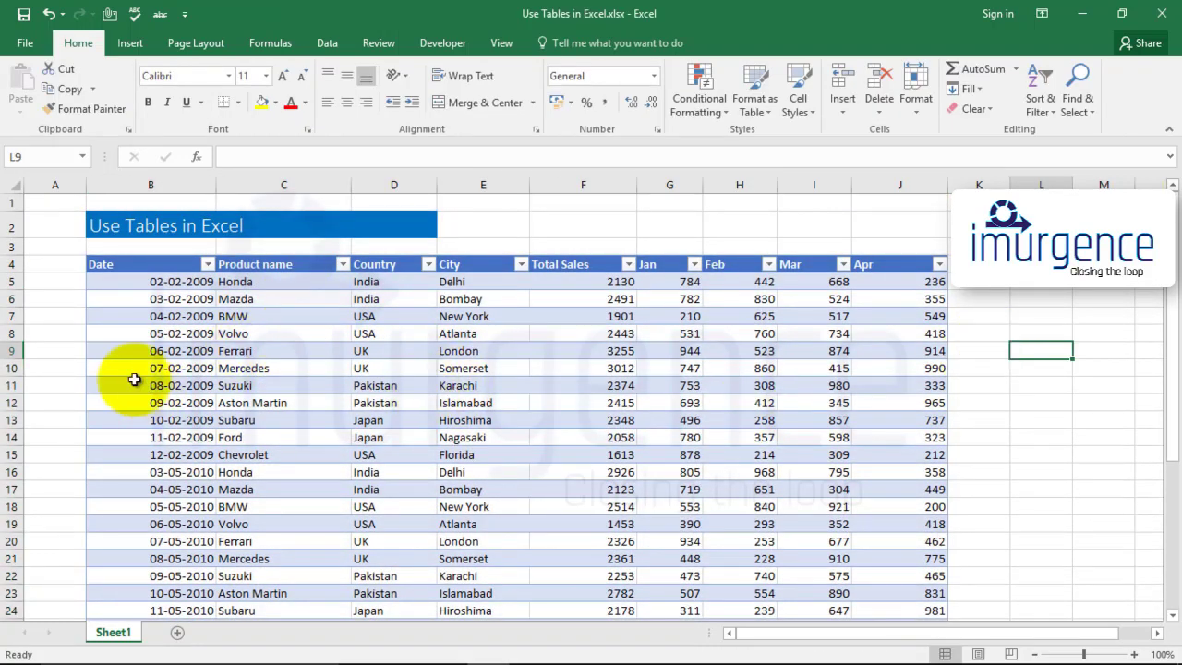
View the sort and filter options of the Date, Product name and Country column headers.
click(207, 265)
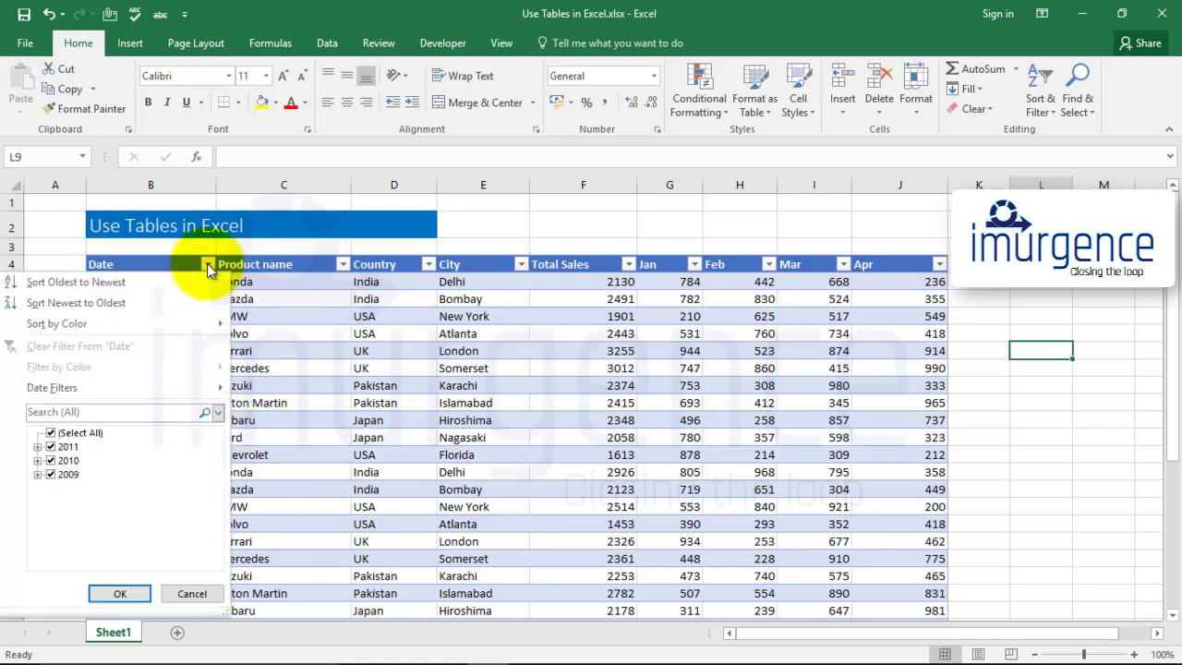
click(208, 265)
click(342, 264)
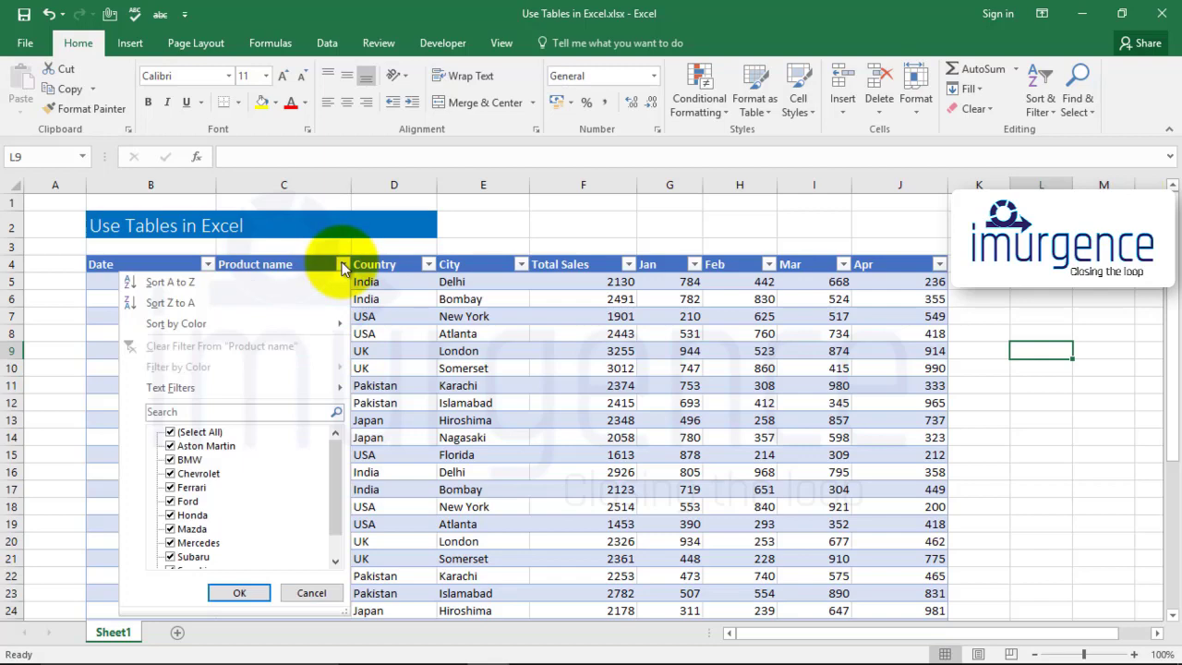
click(428, 266)
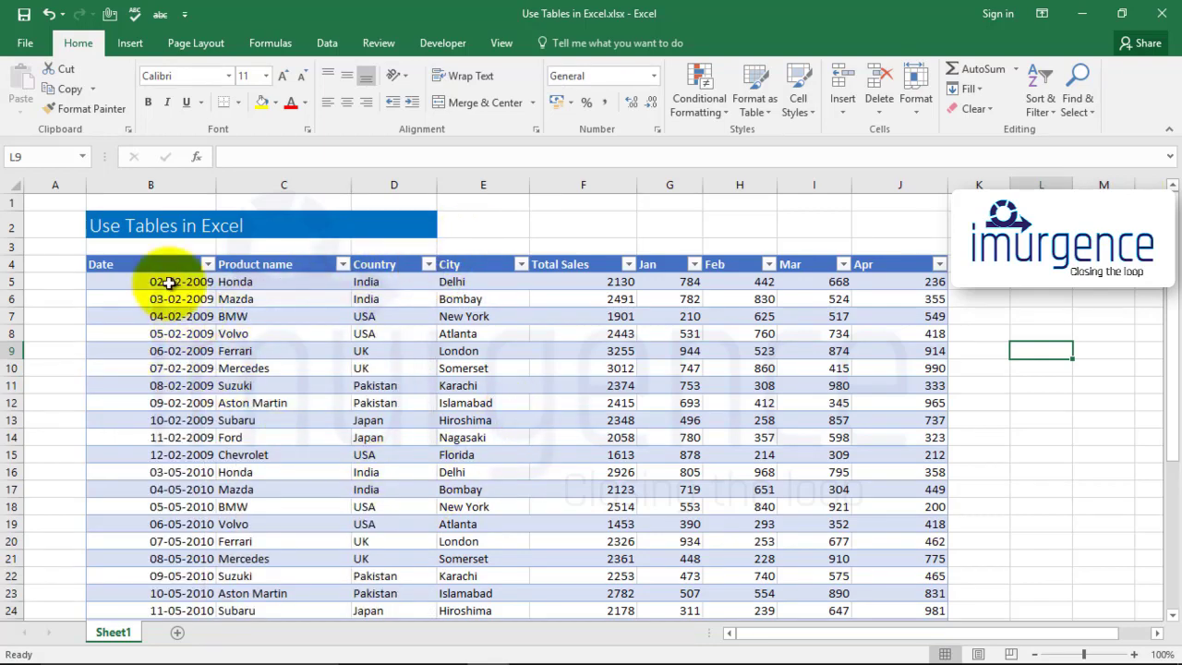
Try font size 16 on the first date cell, B5, and undo the change.
click(169, 283)
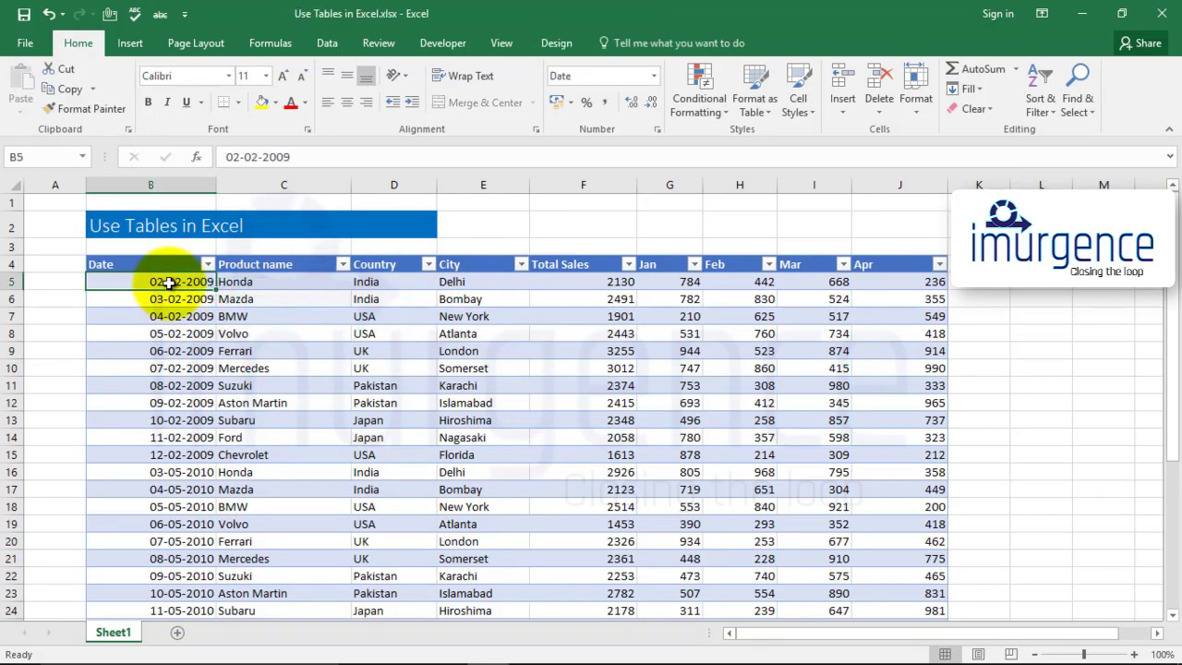
click(269, 76)
click(245, 192)
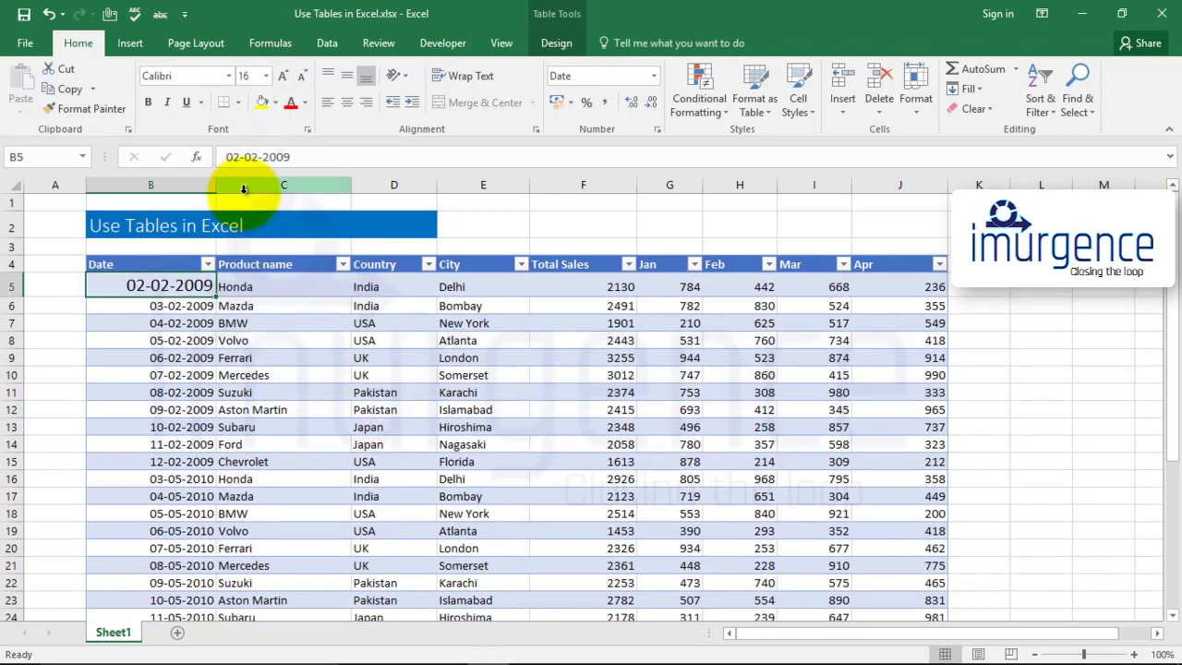
key(ctrl+z)
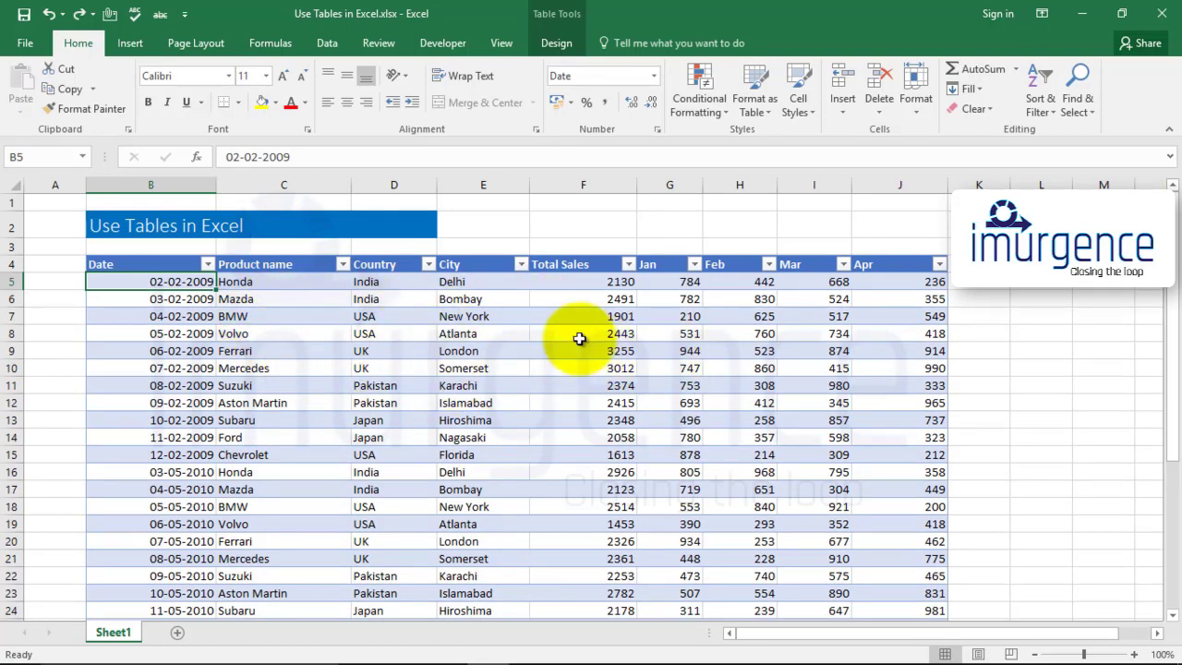
Examine how the column headings display down the table with B5 selected, and with B36 below the table selected.
scroll(538, 385, down, 1)
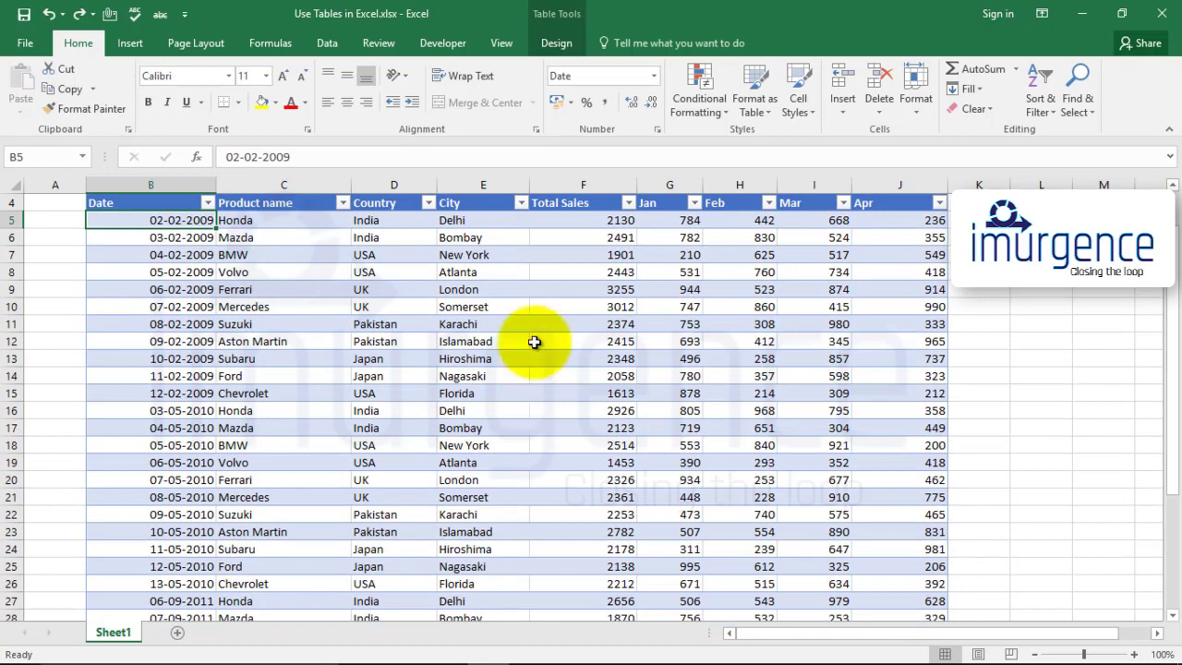
scroll(533, 342, up, 1)
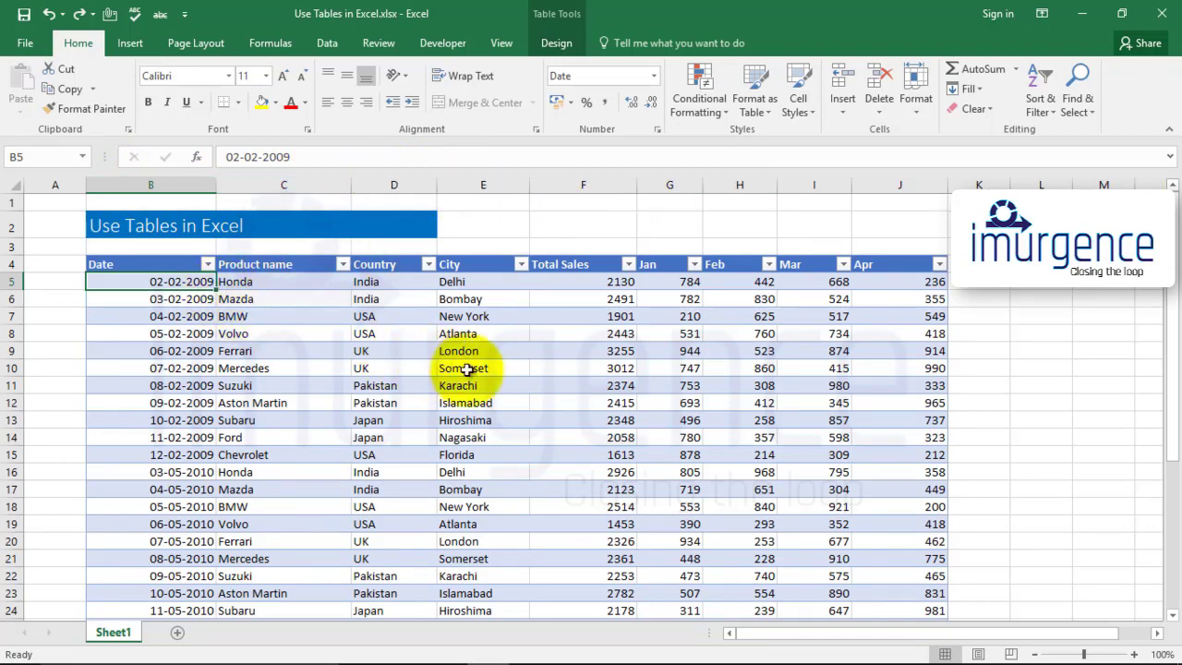
scroll(468, 368, down, 2)
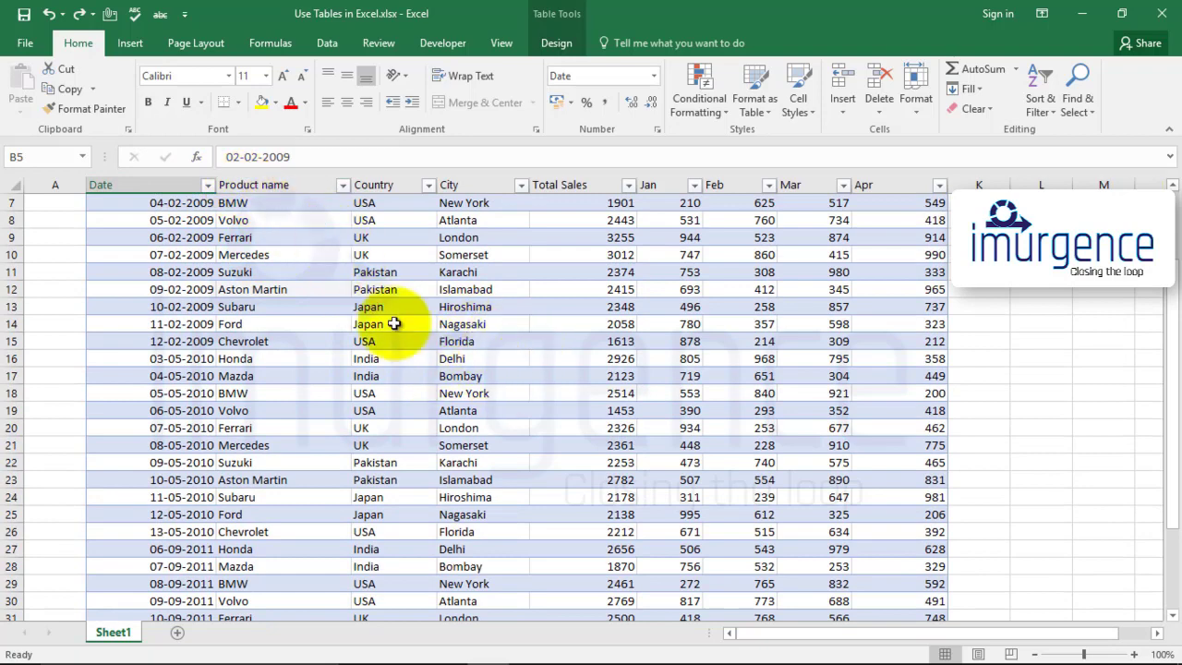
scroll(420, 368, up, 2)
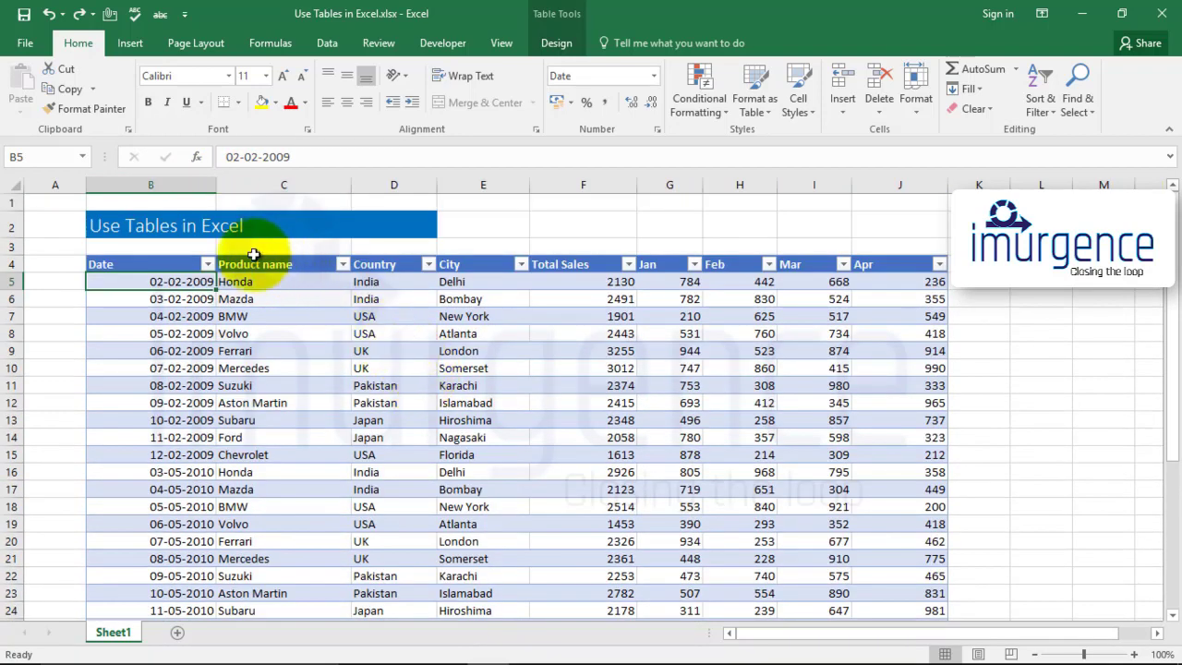
scroll(552, 346, down, 5)
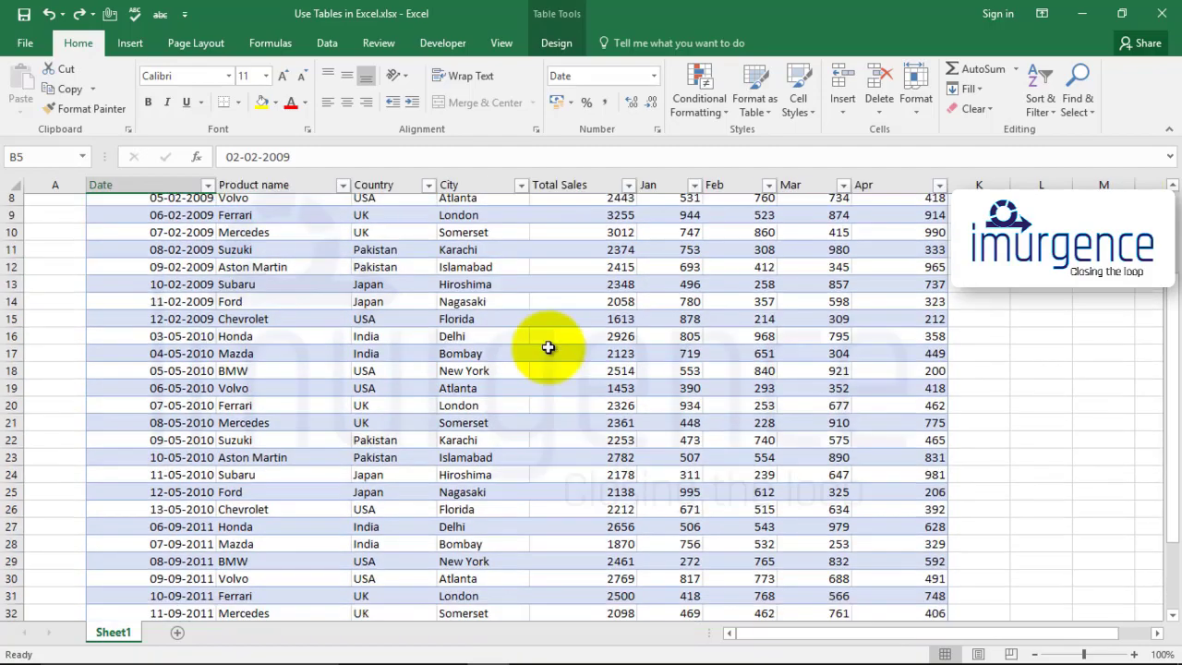
scroll(548, 348, down, 2)
scroll(547, 351, up, 7)
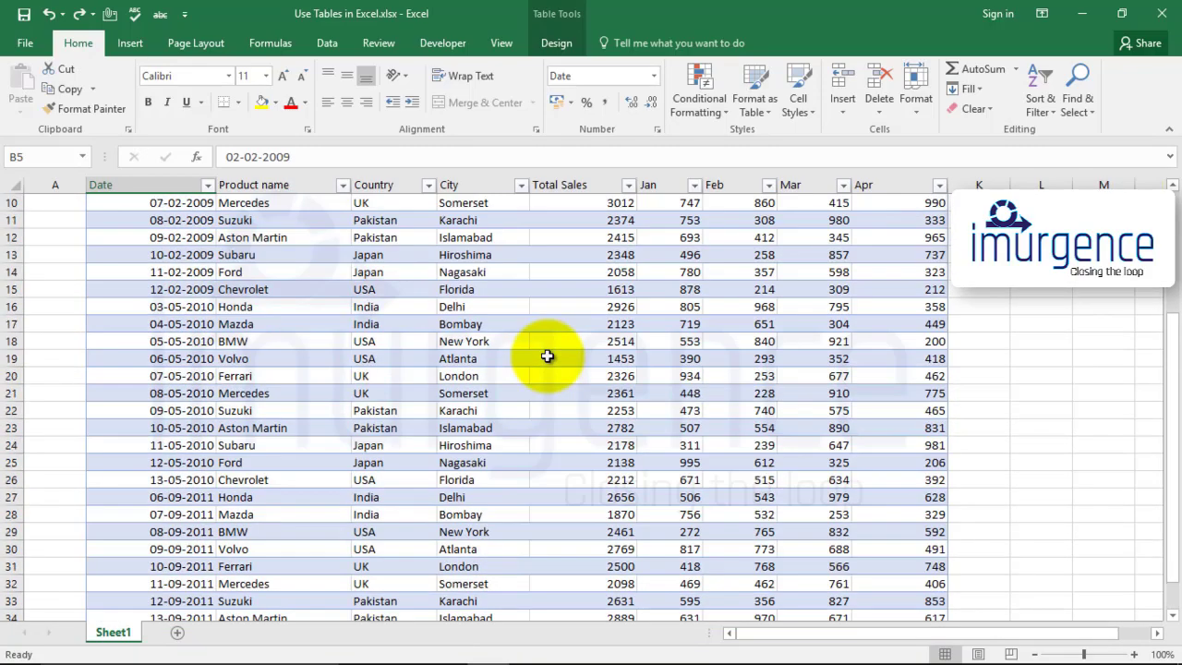
scroll(547, 356, down, 5)
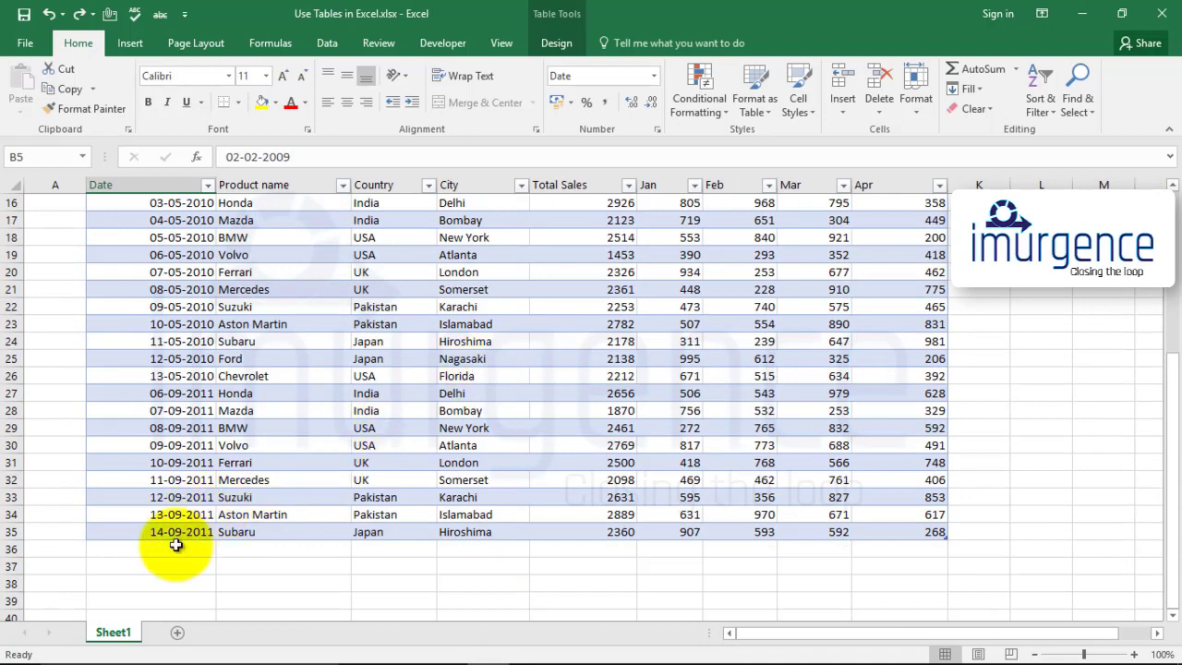
click(175, 547)
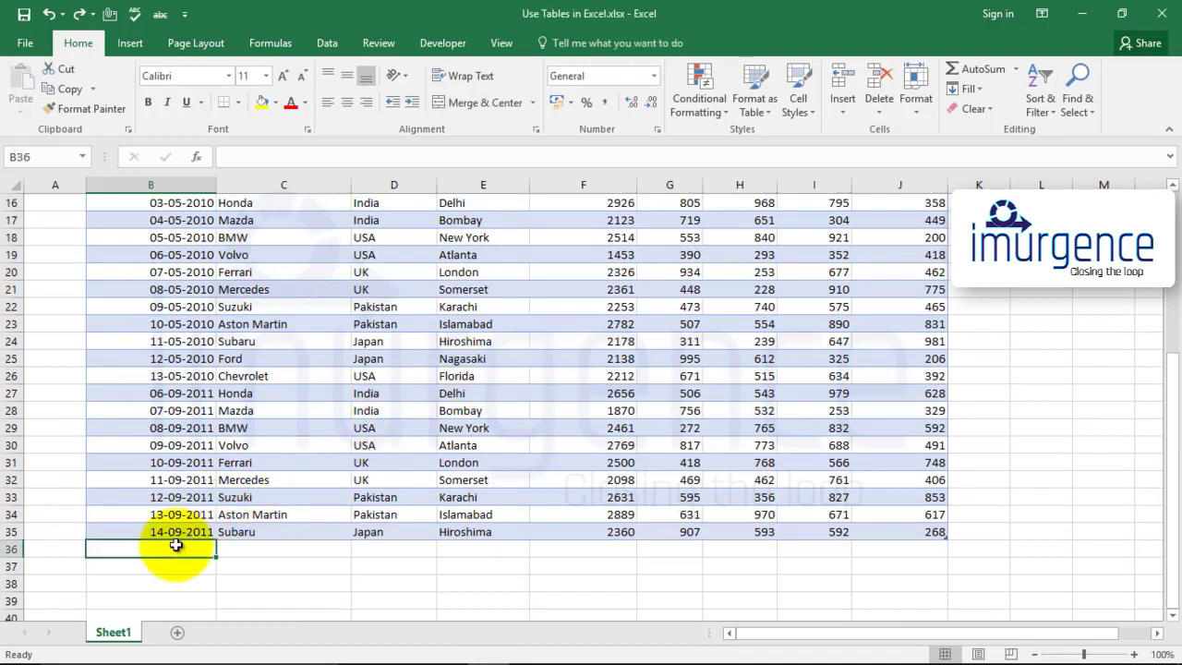
Summarize Table2 with a PivotTable on a new worksheet and place the Product name field in its rows.
click(581, 341)
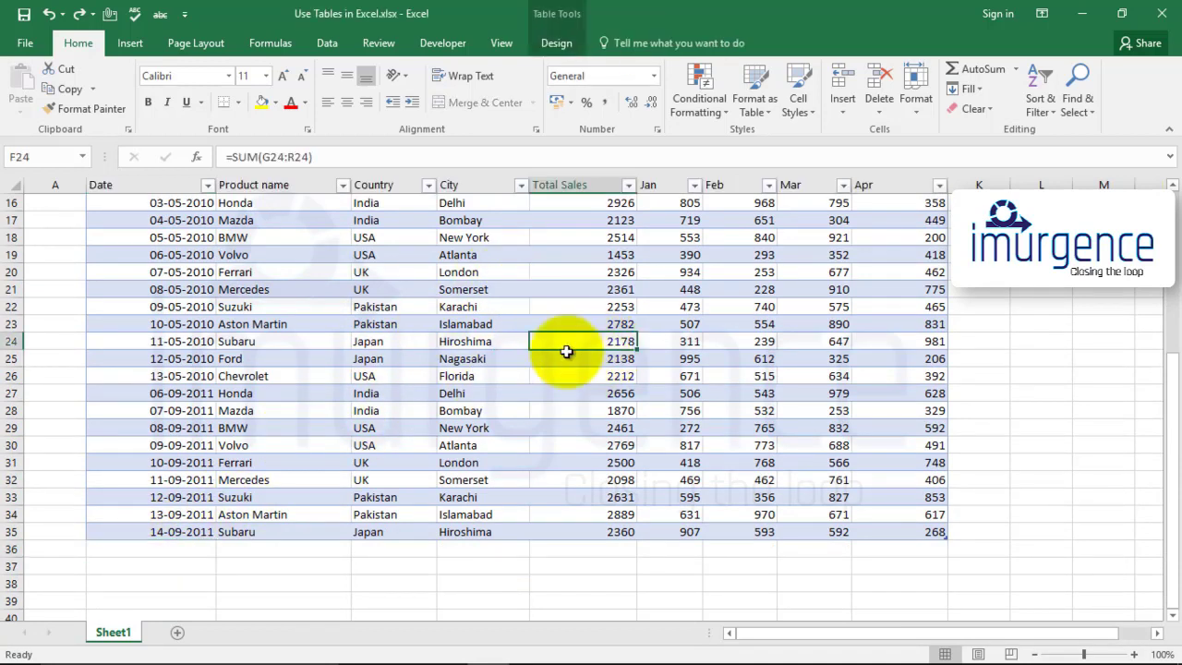
click(559, 48)
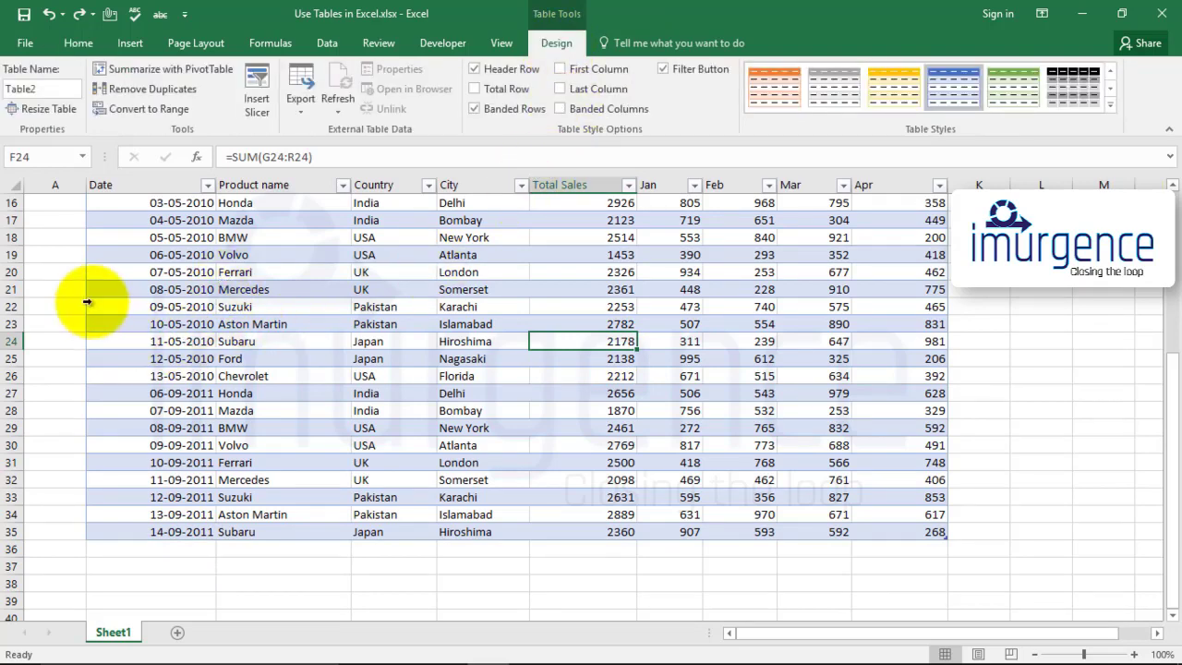
click(161, 72)
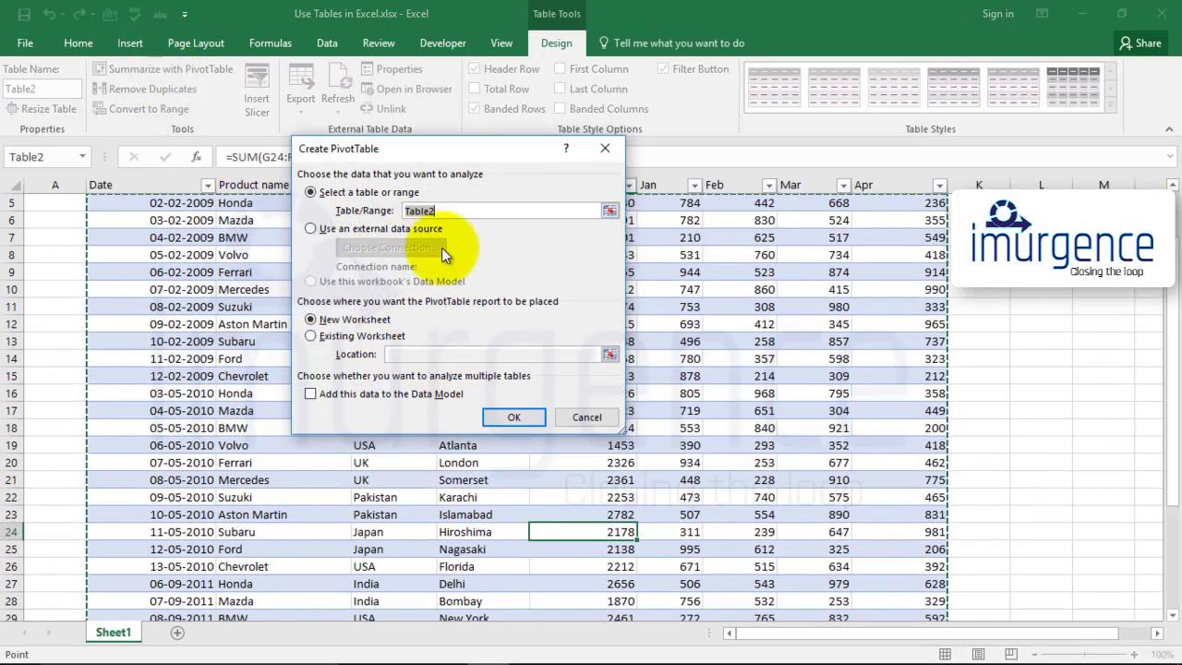
click(513, 417)
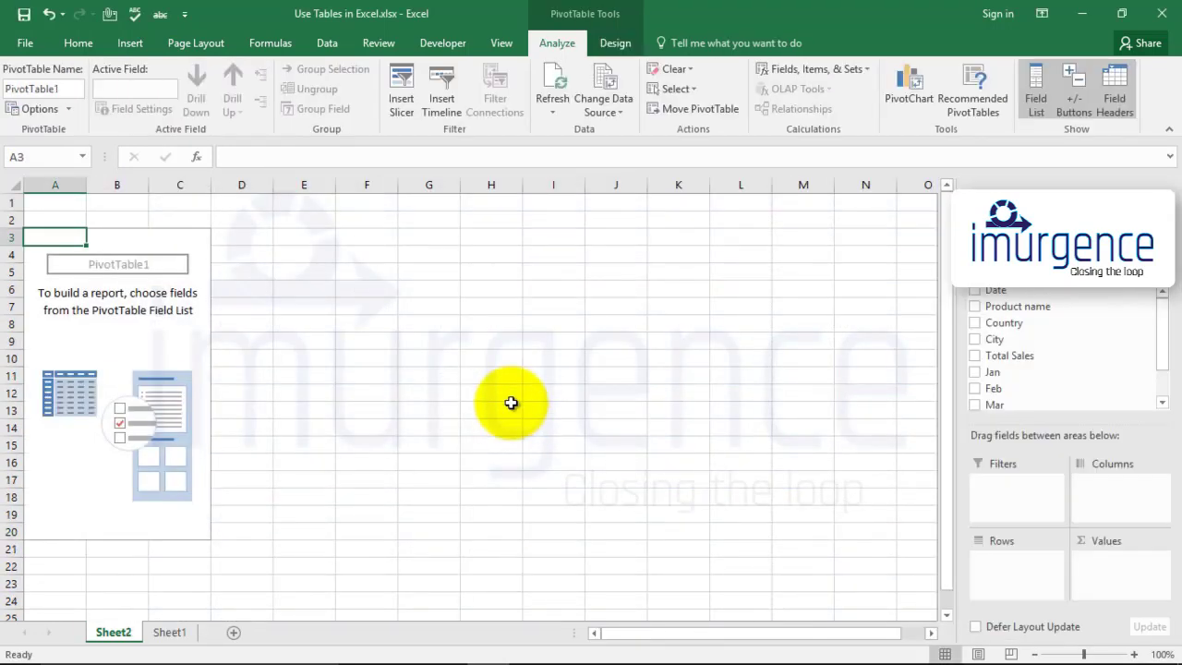
drag(975, 297, 1024, 584)
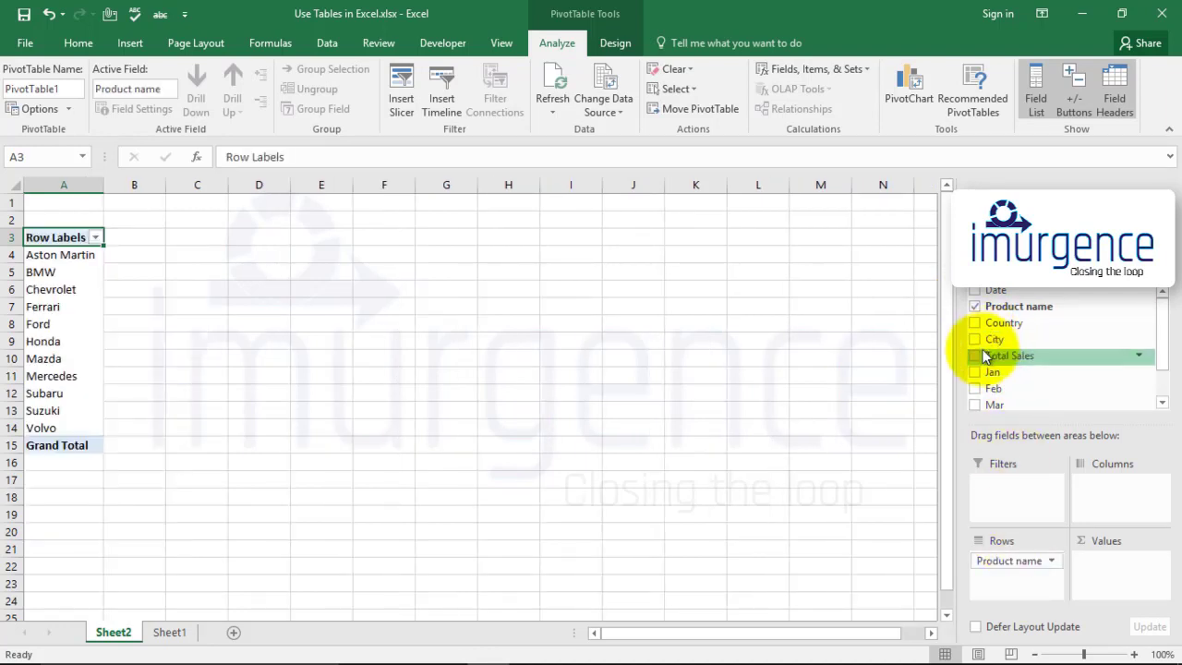
Add the Total Sales field to the PivotTable's values and return to Sheet1.
drag(981, 355, 1091, 563)
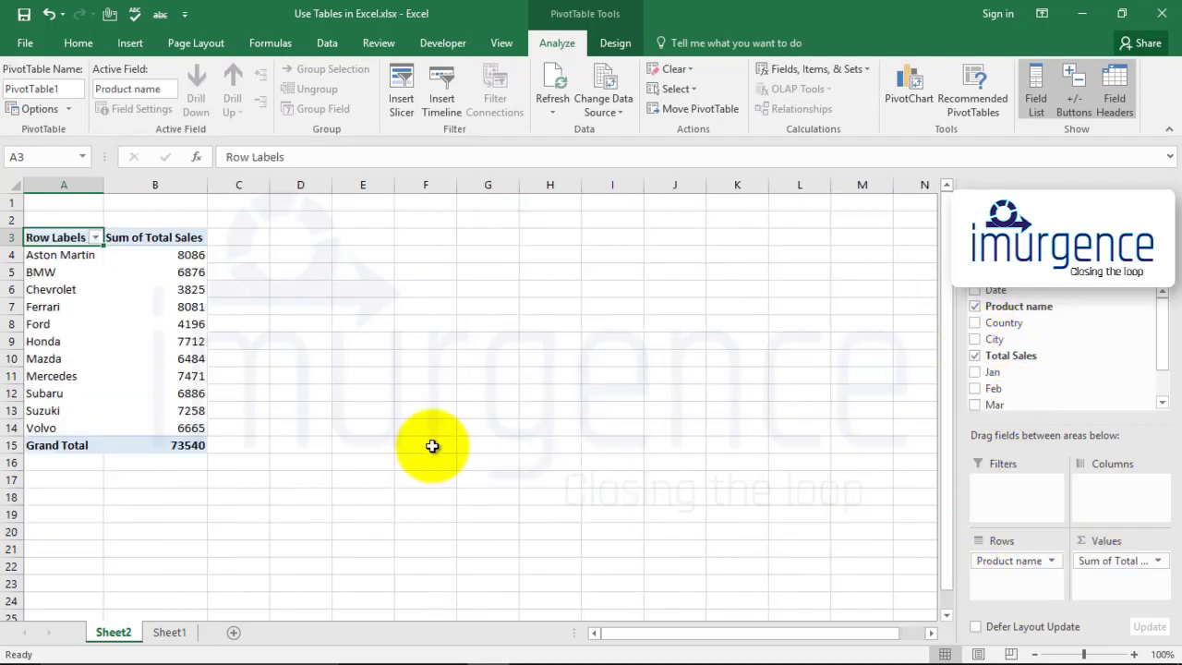
click(166, 631)
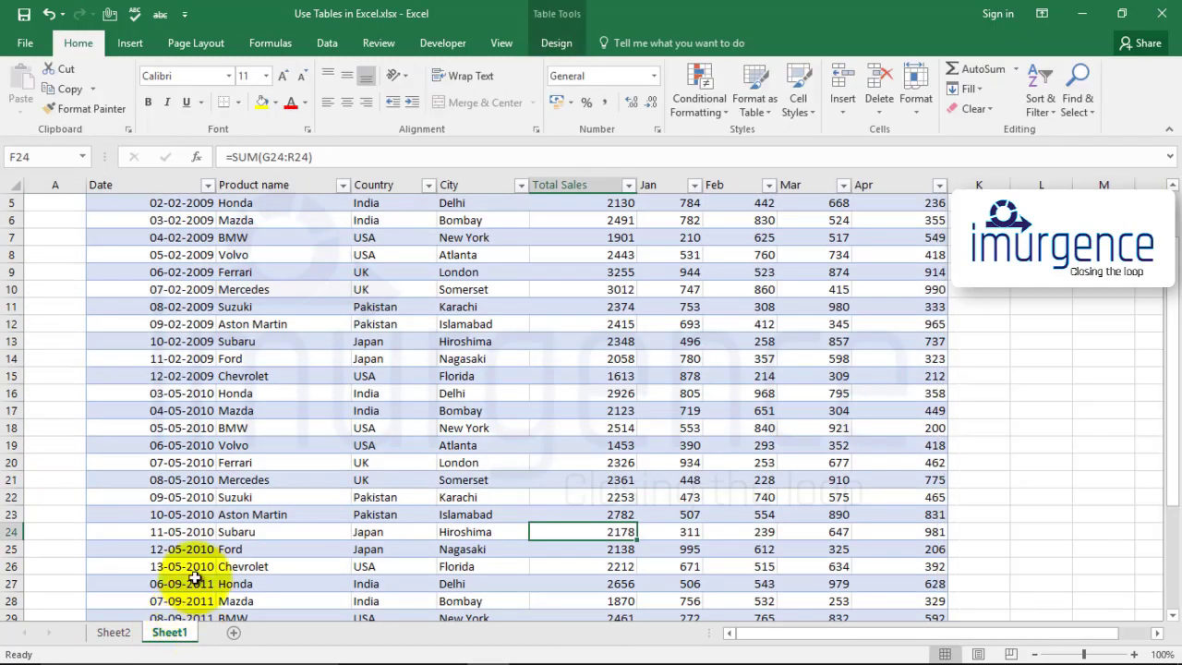
Try removing duplicates from Table2 with only the Country column checked, and undo the removal.
click(535, 272)
click(554, 42)
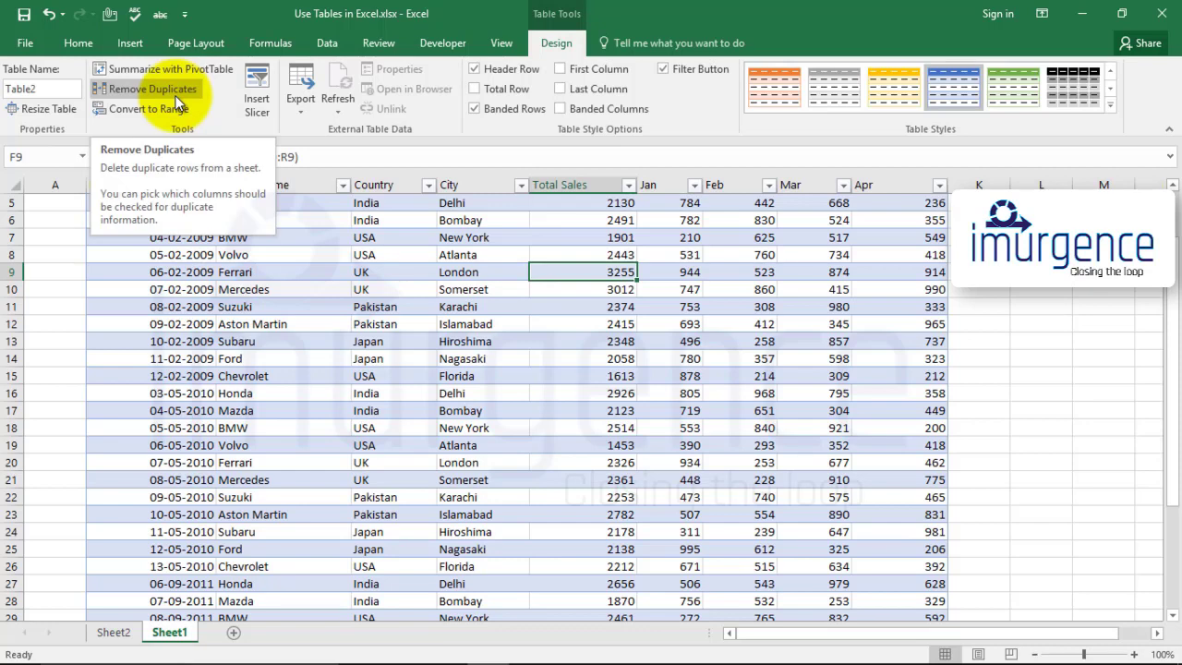
click(152, 89)
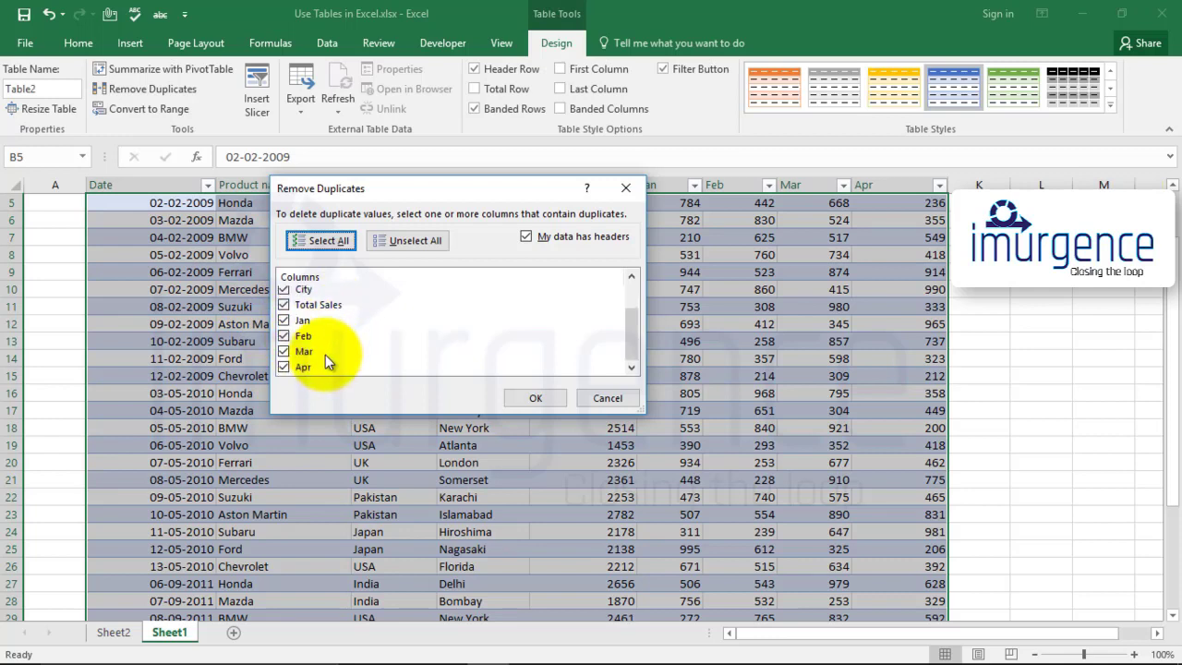
scroll(325, 354, up, 2)
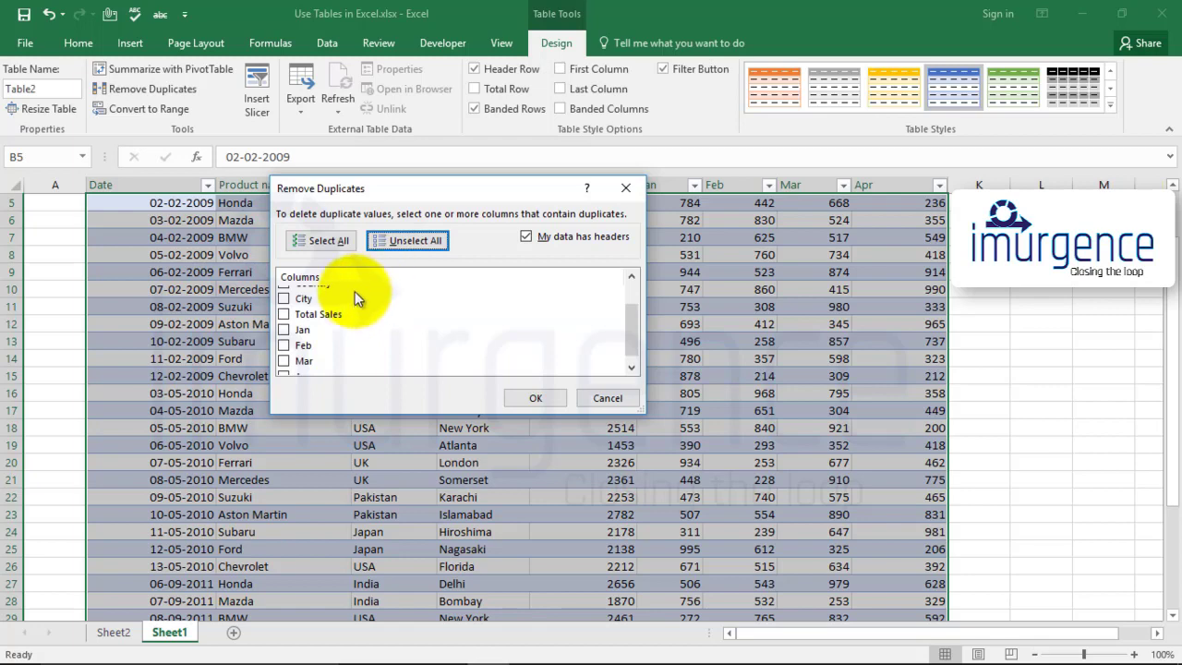
scroll(355, 291, up, 1)
click(285, 325)
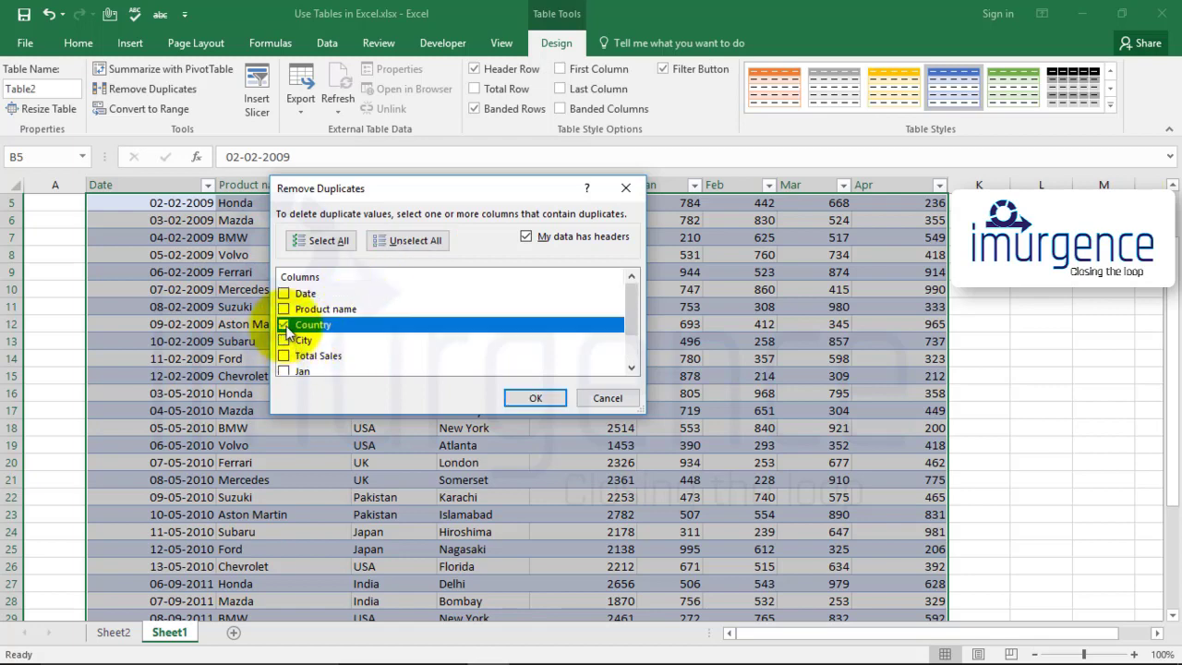
click(536, 405)
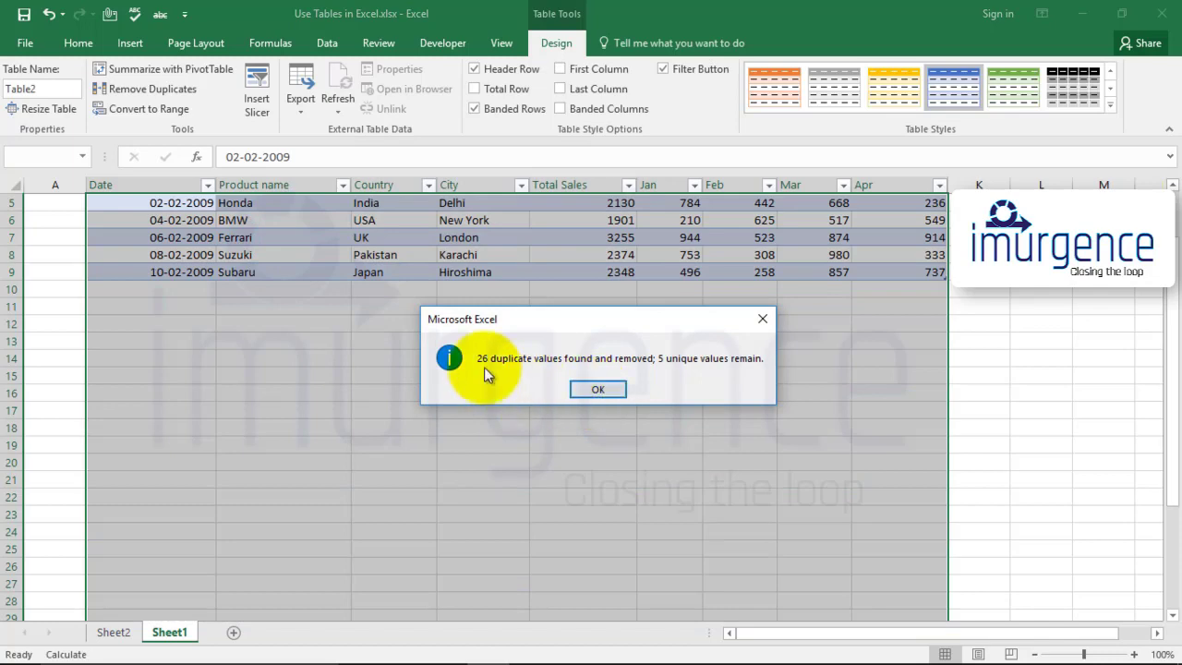
click(600, 389)
scroll(272, 338, up, 2)
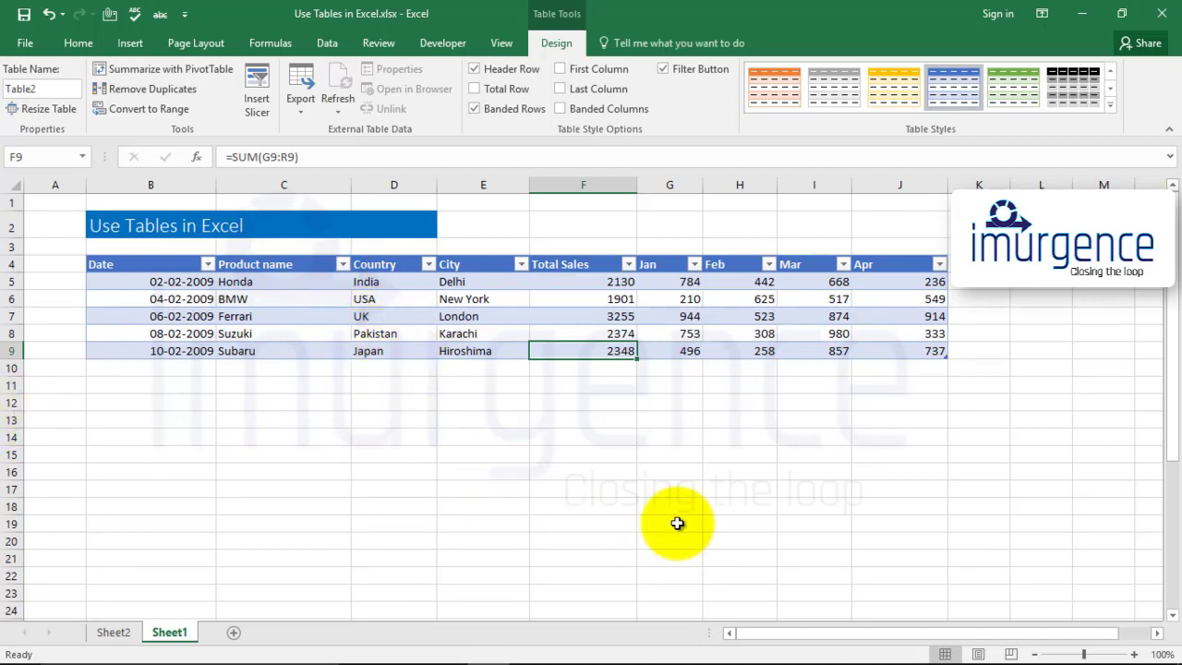
key(ctrl+z)
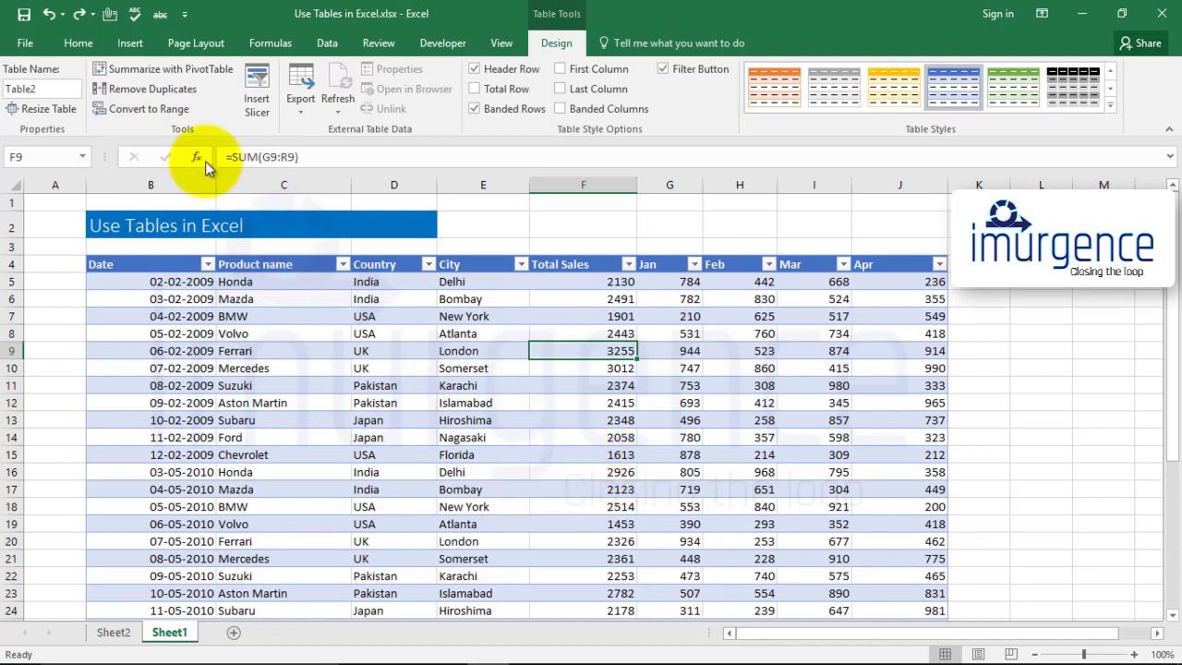
Convert the car sales table on Sheet1 to a normal range and look over the converted rows.
click(155, 110)
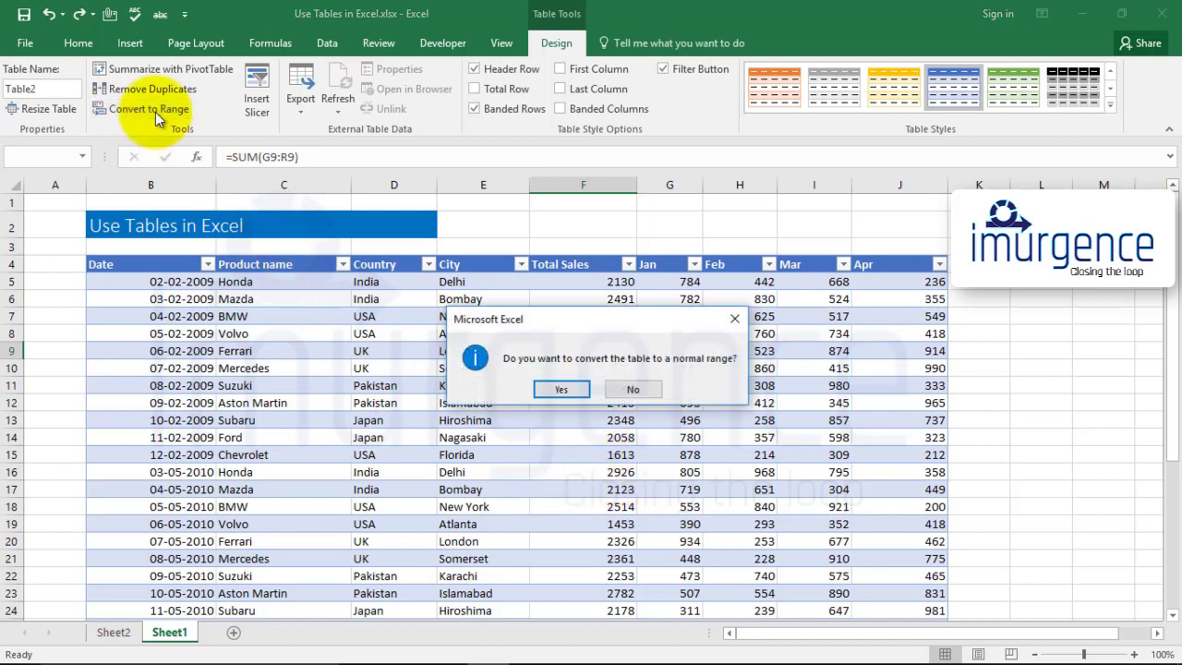
click(560, 389)
scroll(557, 415, down, 5)
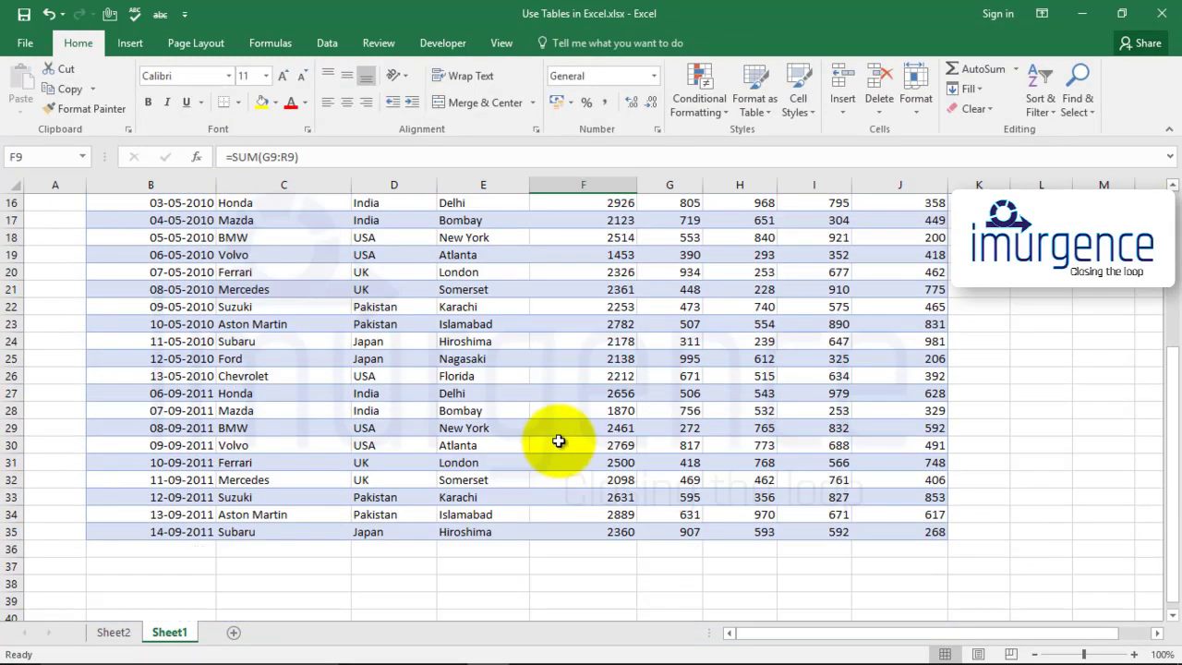
scroll(559, 441, up, 5)
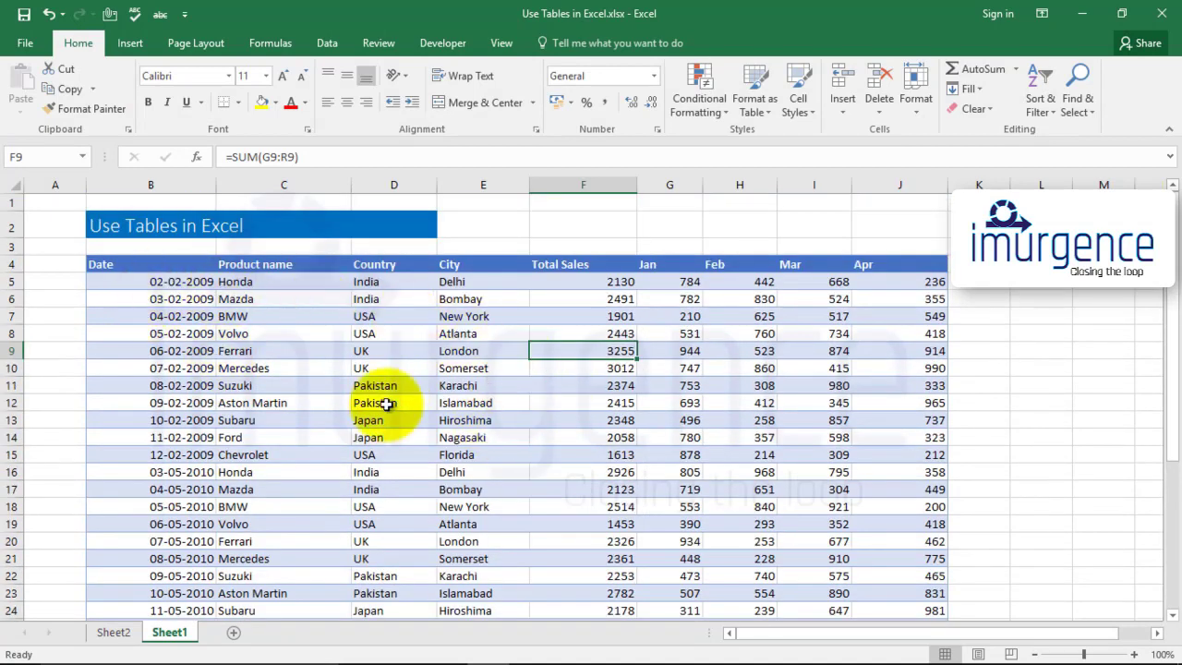
Format the whole converted sales range as a table again, using a blue Light style with a filled header row.
key(ctrl+a)
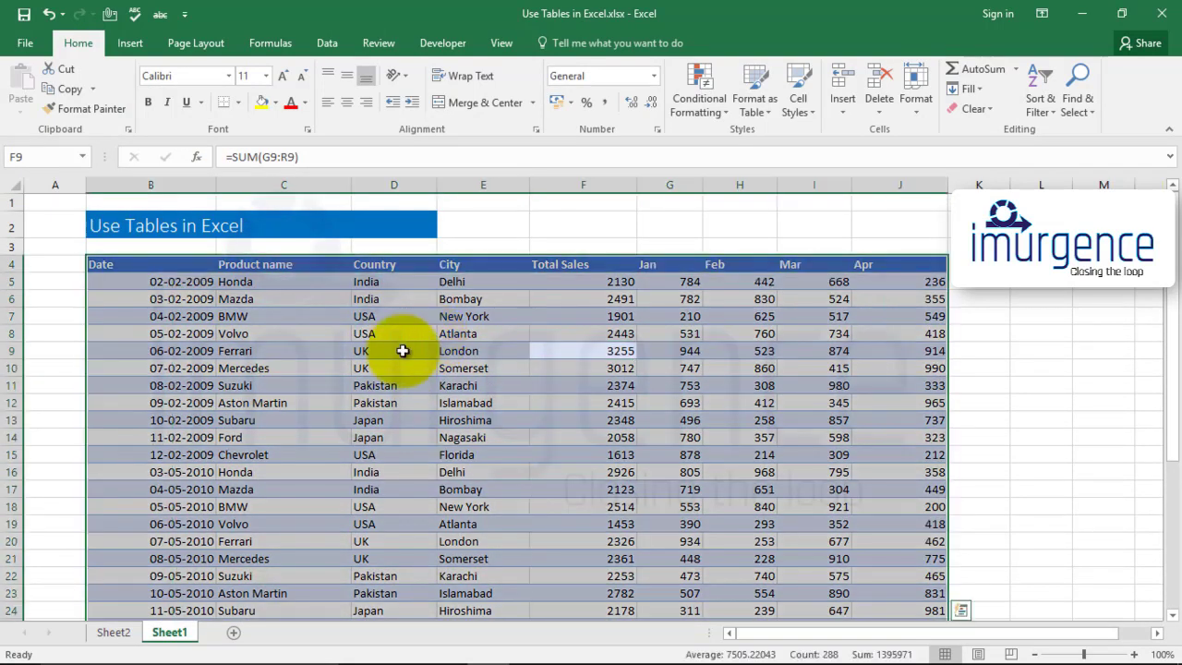
click(762, 107)
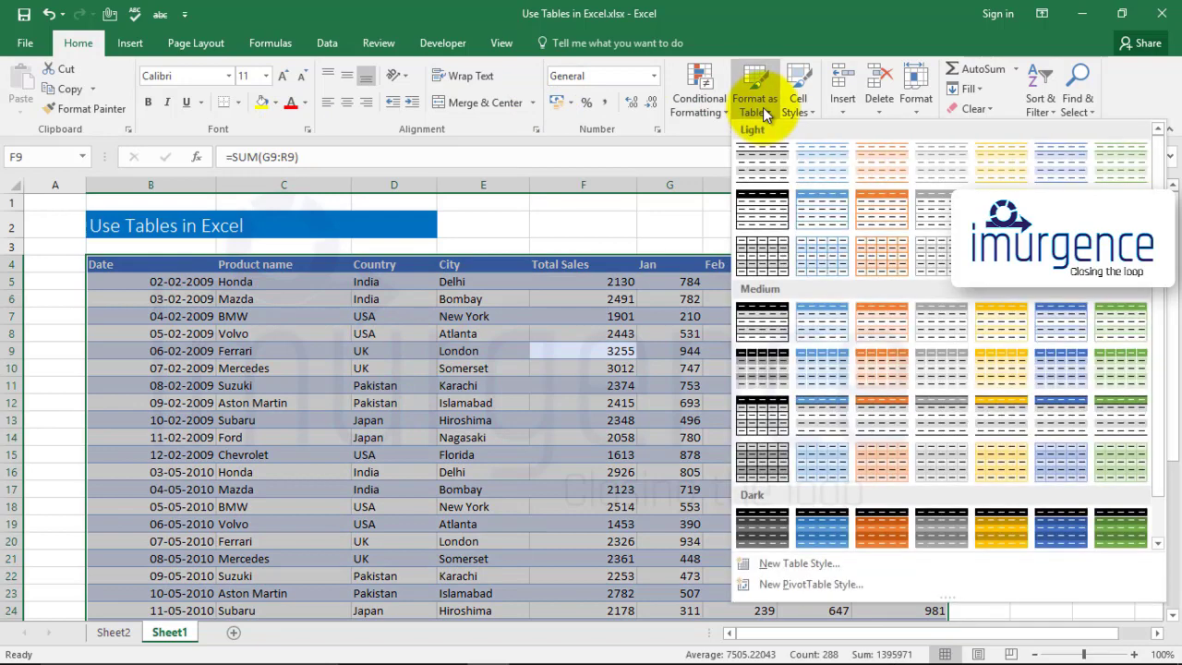
click(1058, 184)
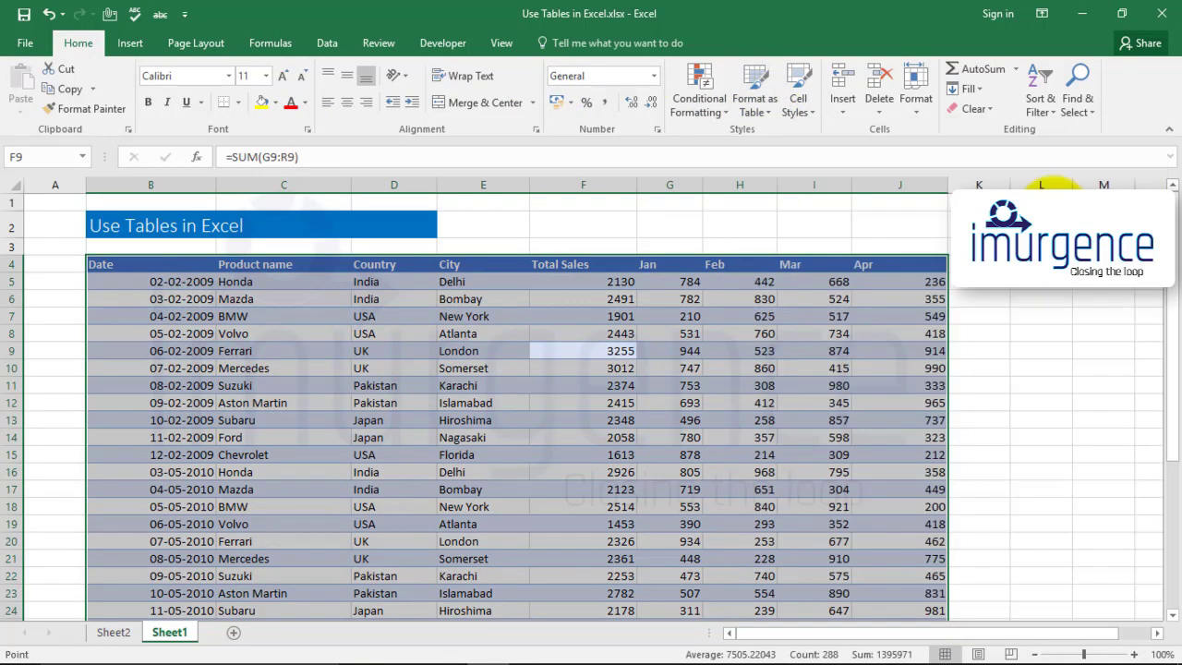
click(447, 331)
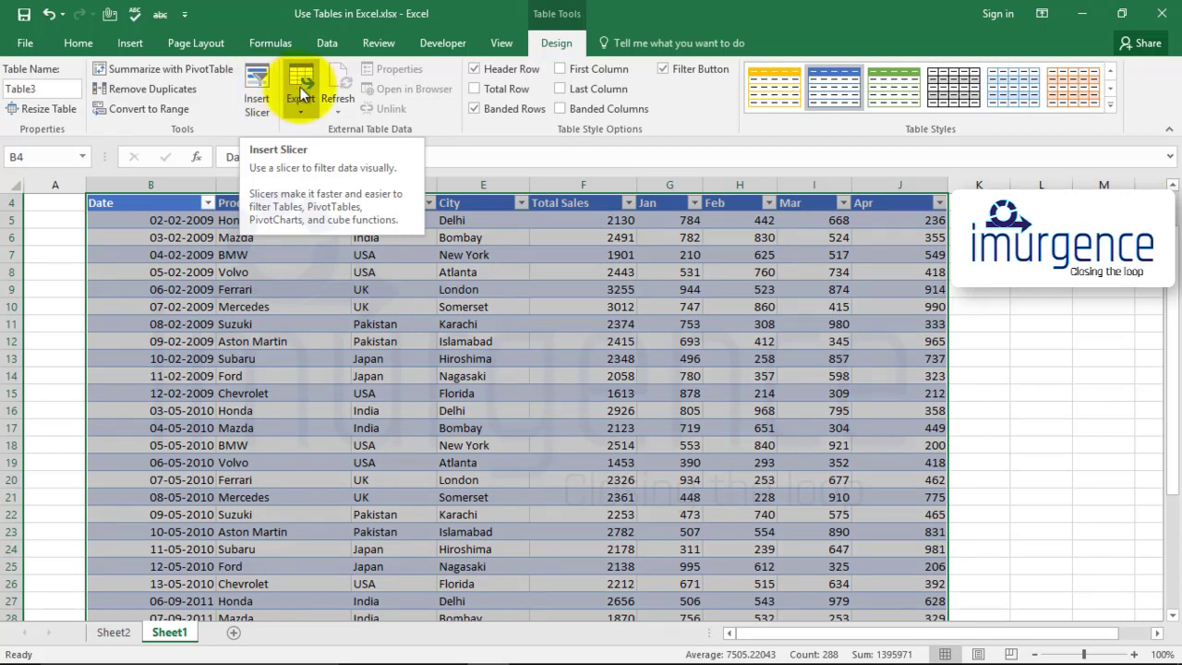
View the table's export options and apply the gold style from the first row of Medium table styles.
click(300, 90)
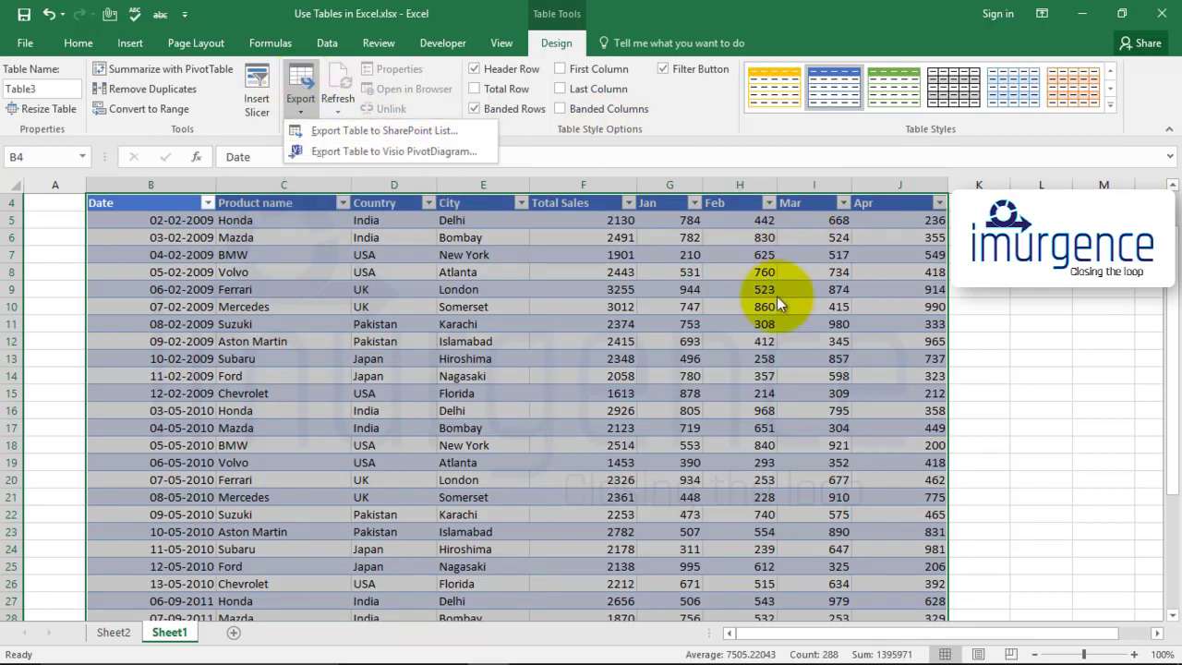
click(1032, 317)
scroll(646, 306, down, 2)
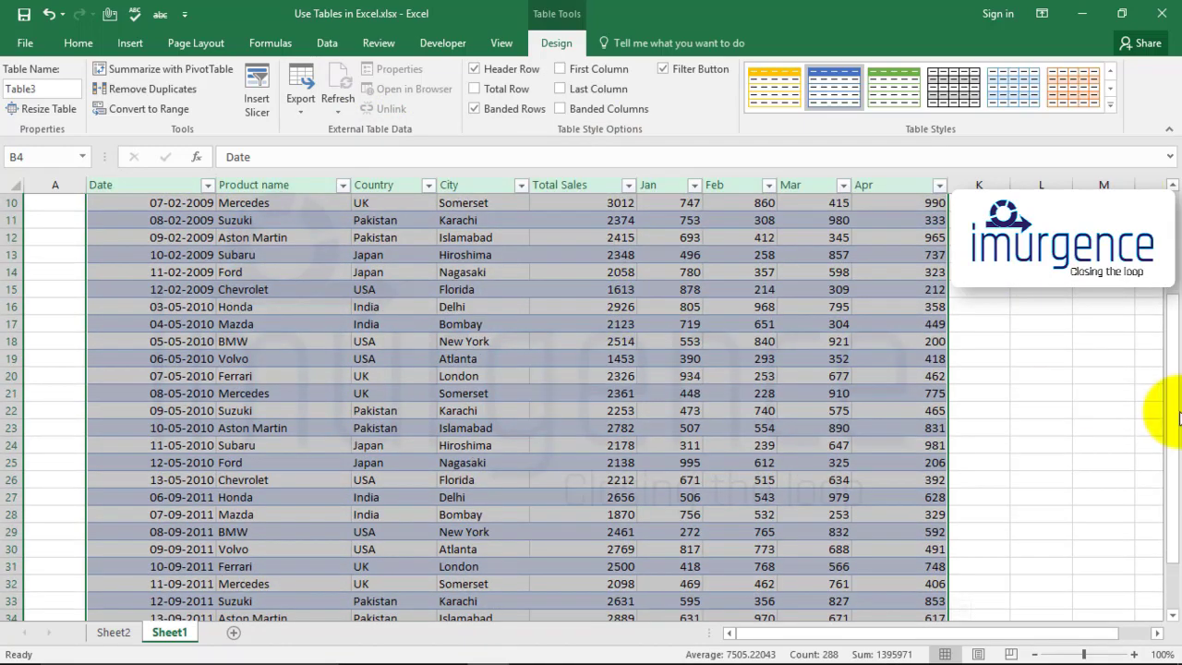
click(1111, 106)
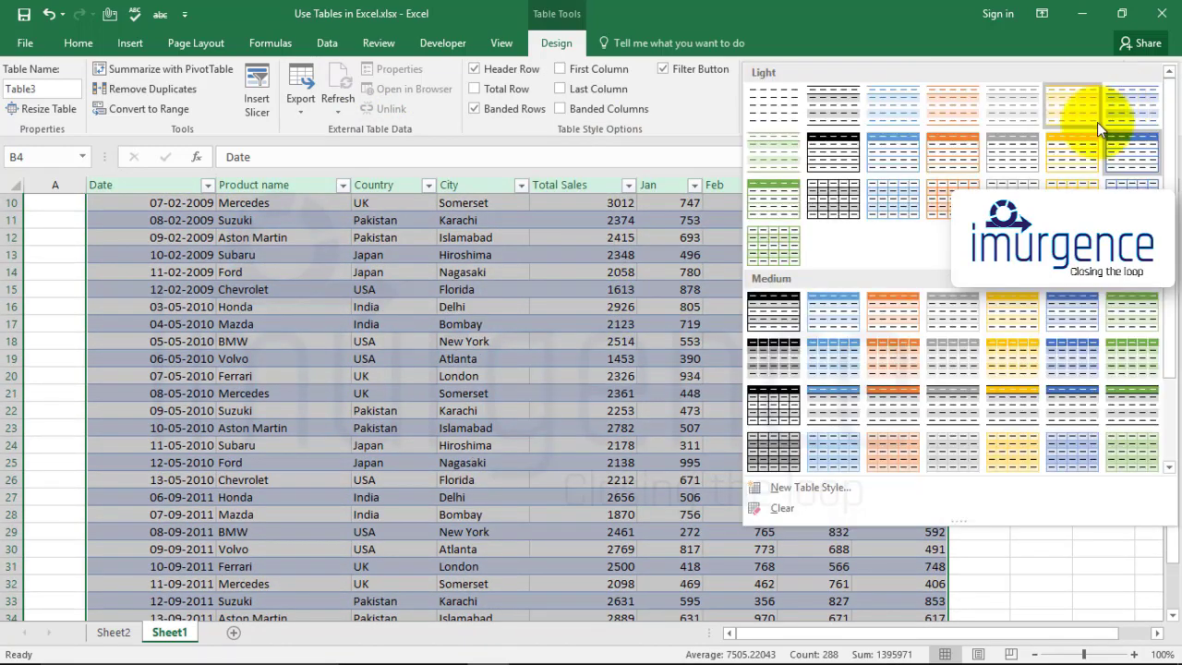
click(1016, 314)
scroll(1014, 308, up, 3)
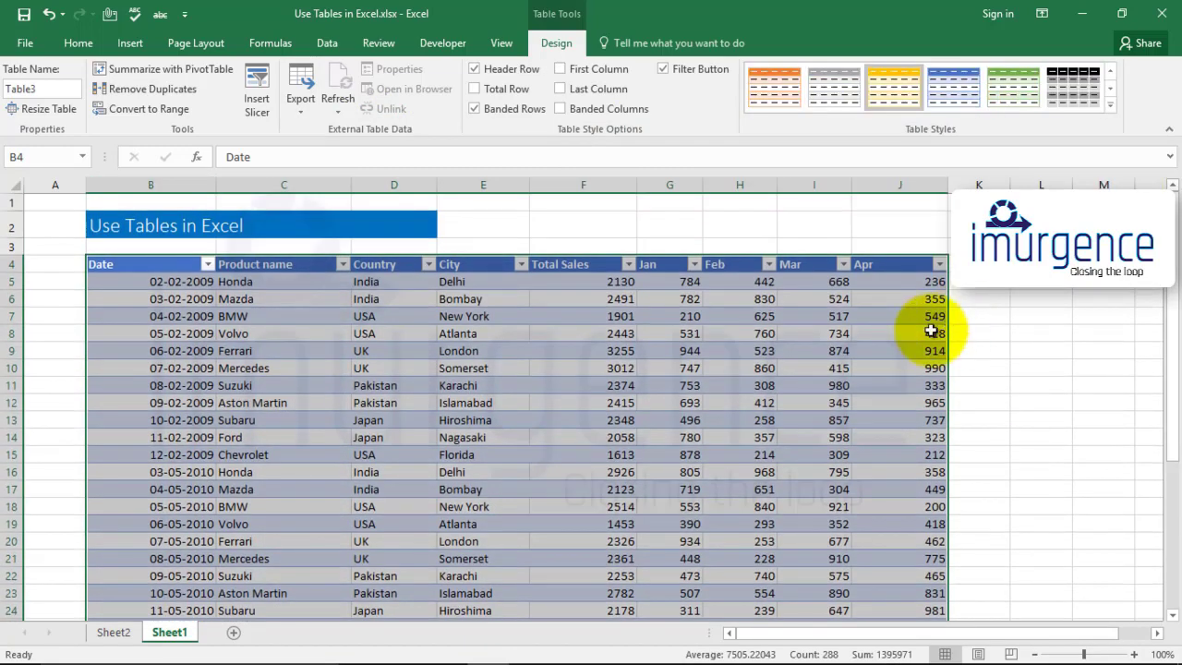
click(970, 285)
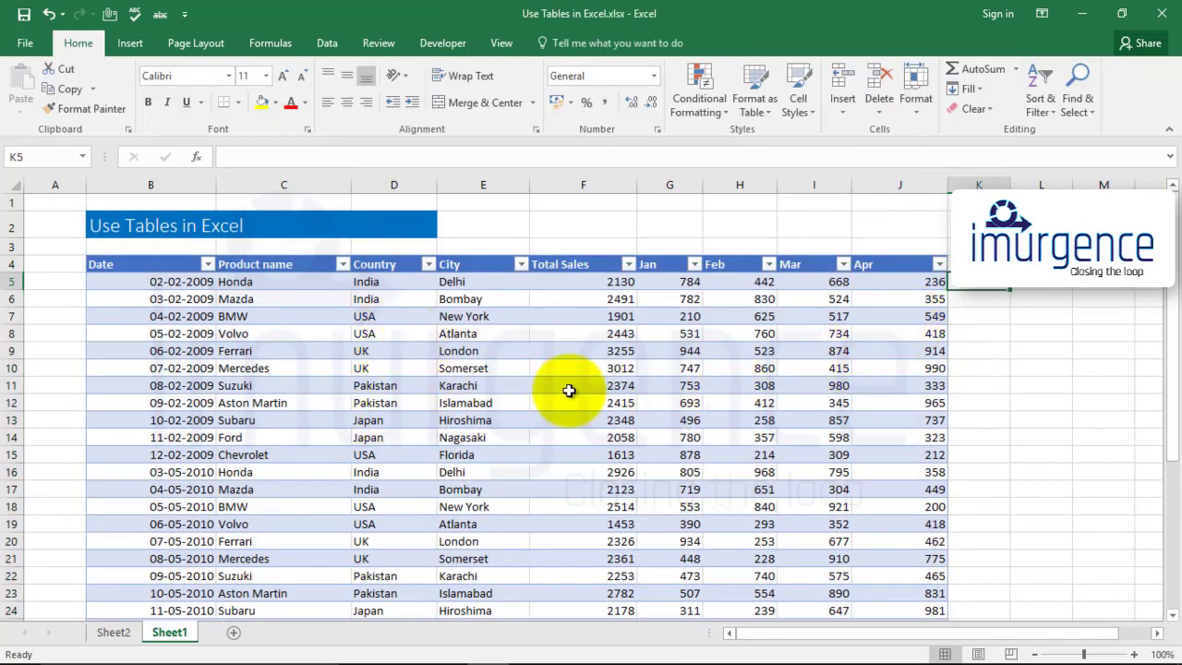
Undo the new table formatting and style, restoring the PivotTable's Total Sales values and the sales data as a normal range.
key(ctrl+a)
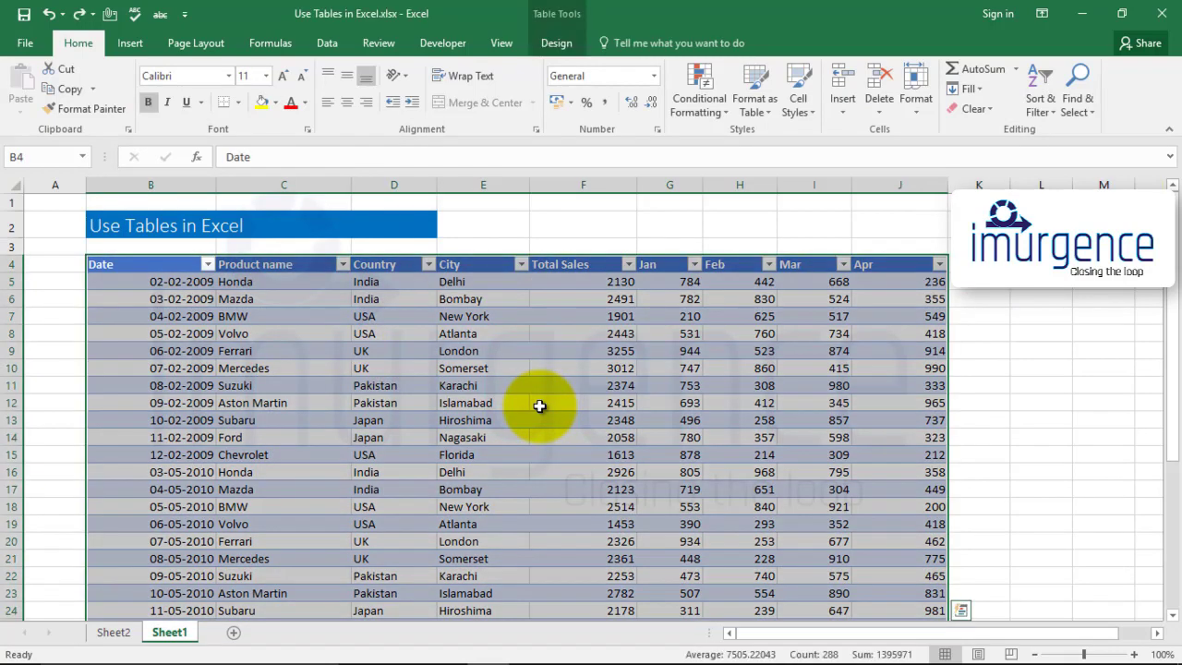
click(1005, 395)
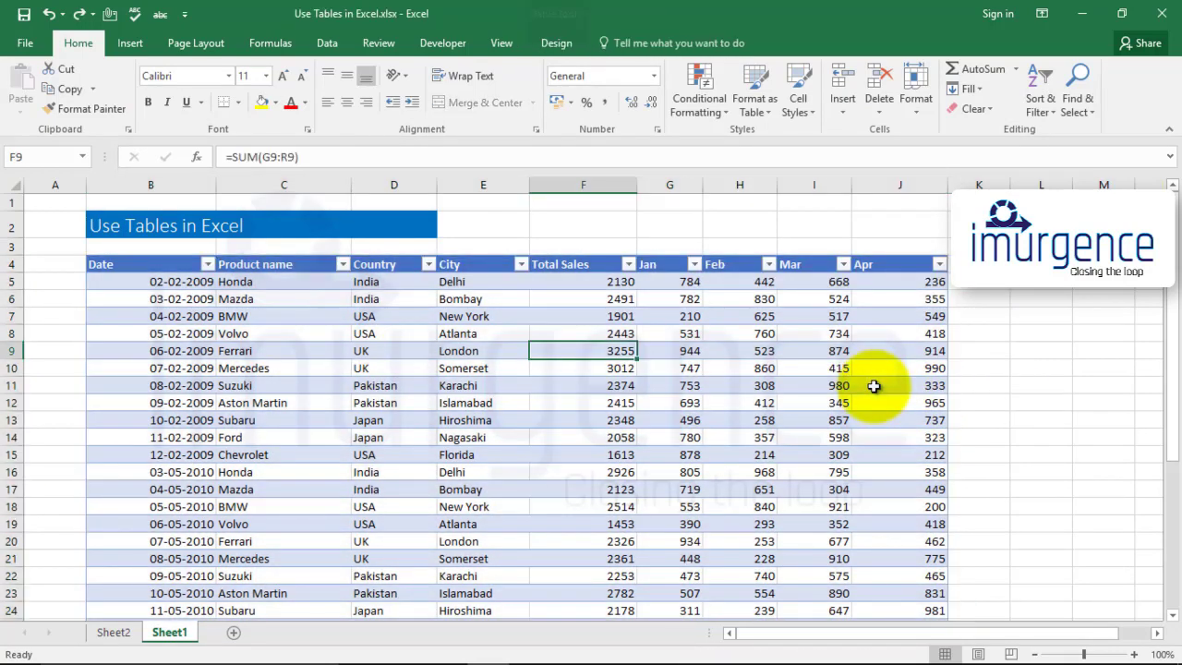
key(ctrl+Page_Up)
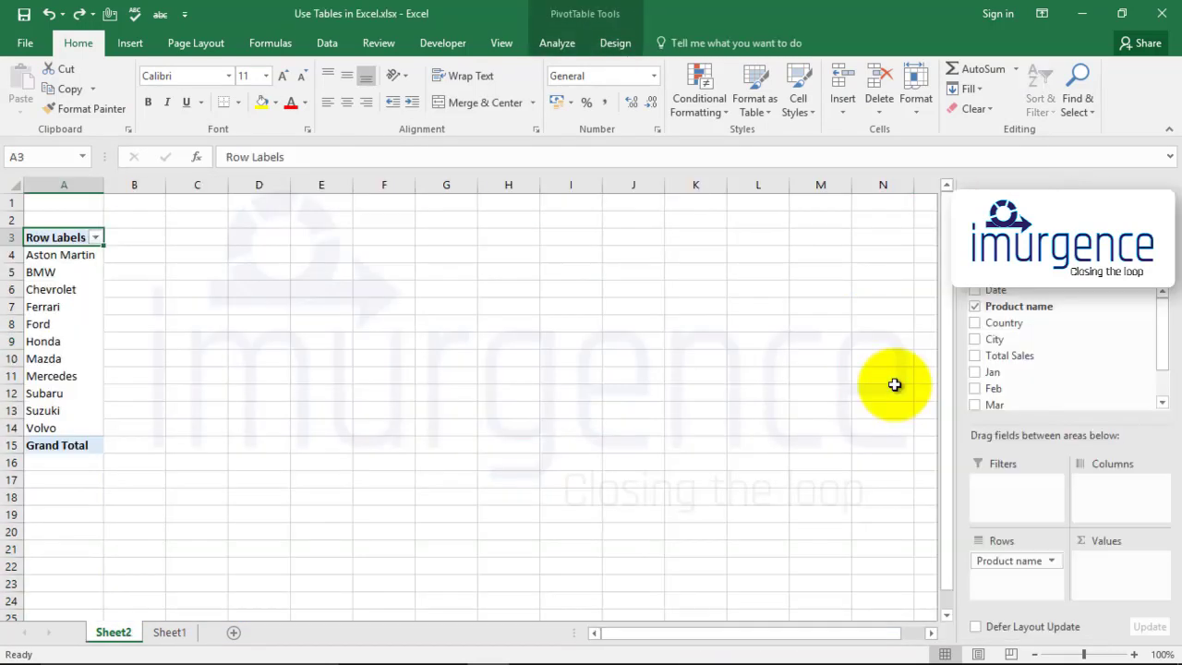
click(169, 637)
click(446, 418)
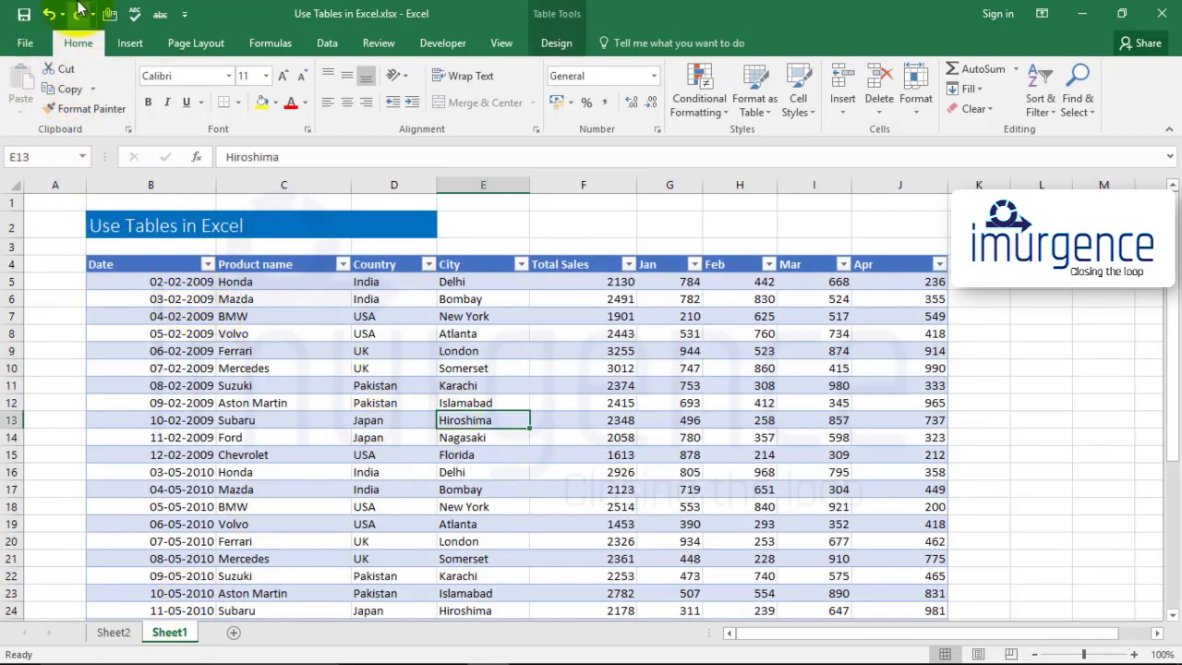
key(ctrl+Page_Up)
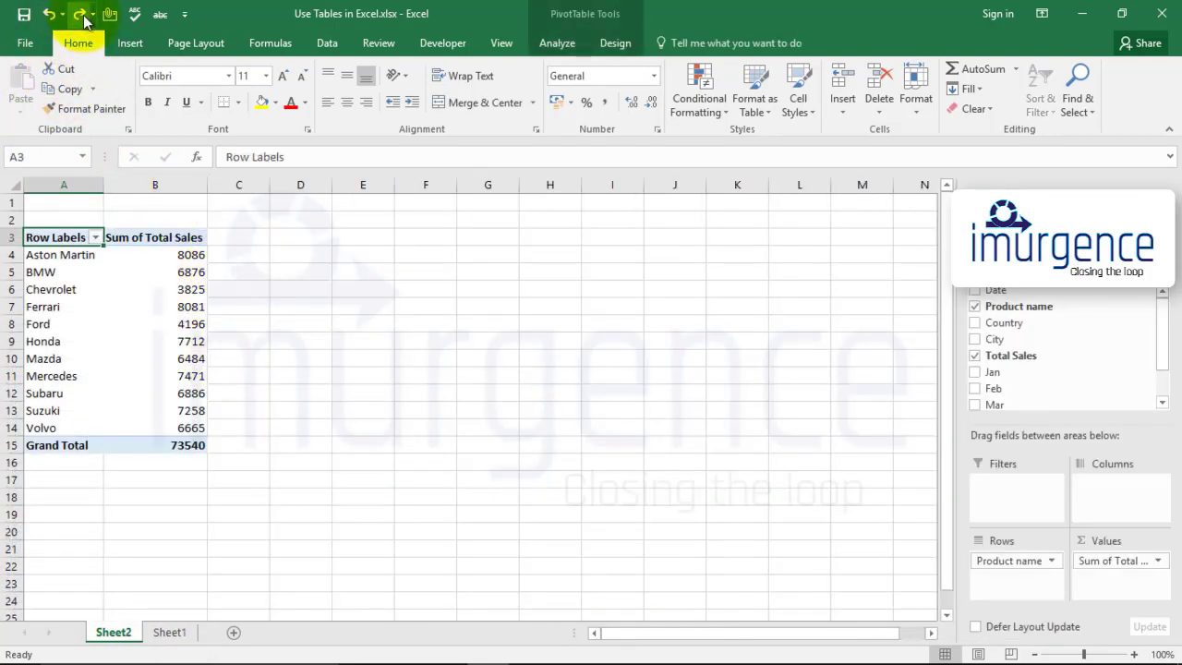
click(82, 17)
click(191, 295)
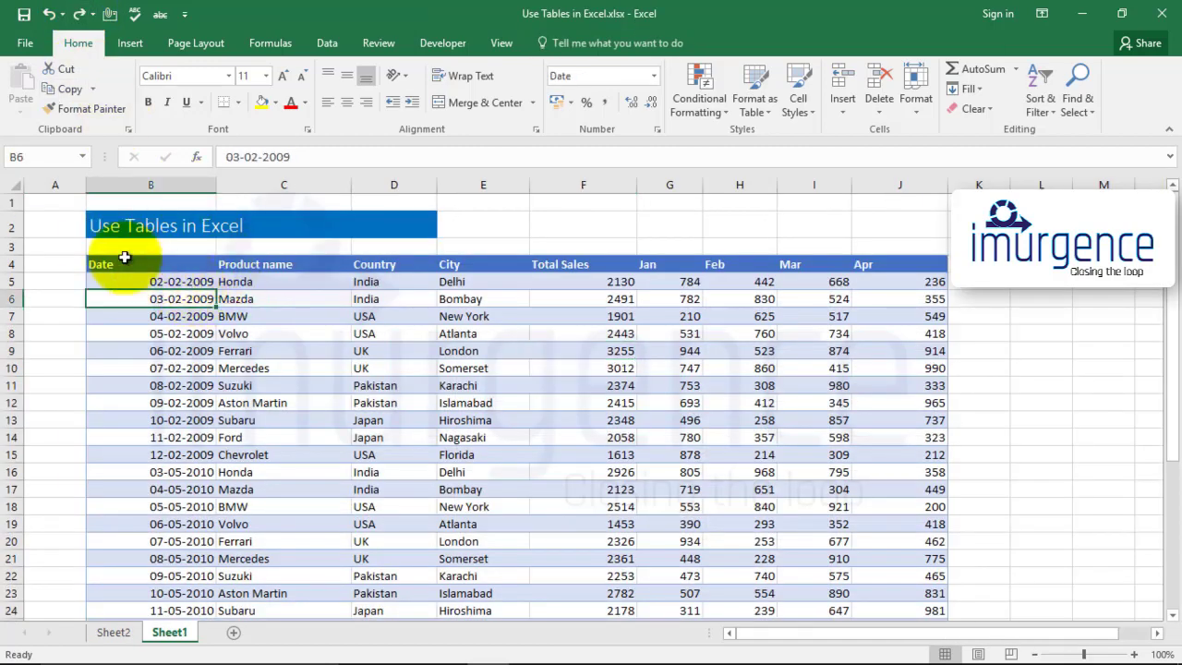
Remove the leftover fill colour from the entire sales range B4:J35 by setting it to No Fill.
drag(124, 262, 886, 369)
key(ctrl+shift+Down)
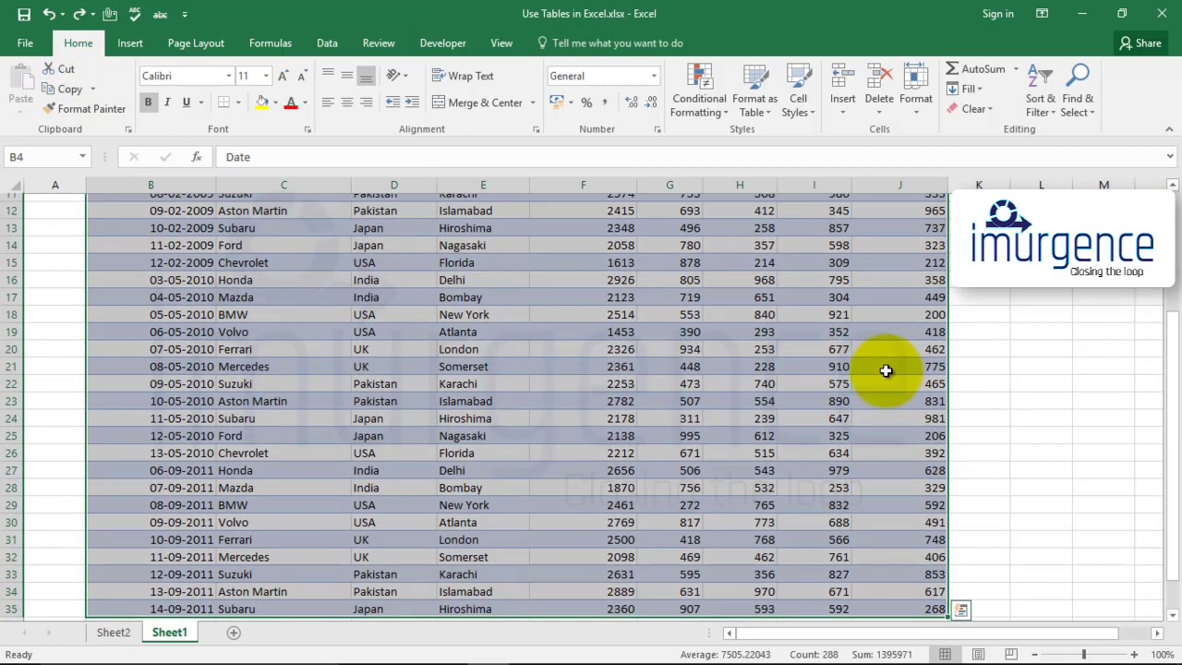
click(275, 103)
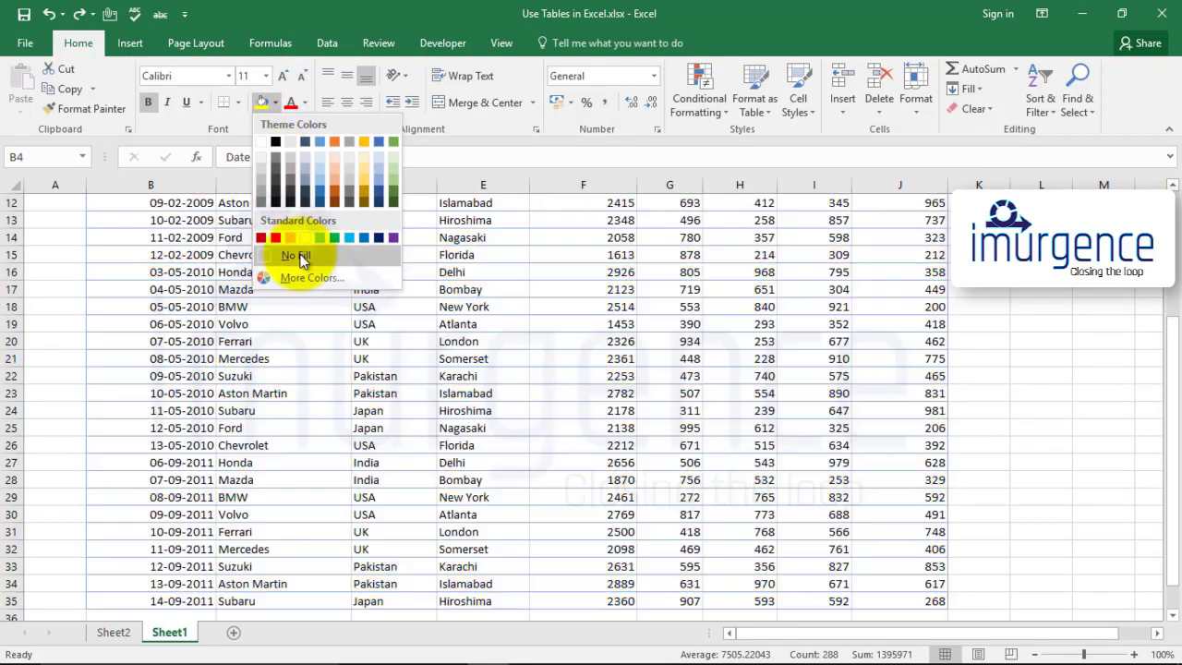
click(295, 255)
scroll(303, 255, up, 4)
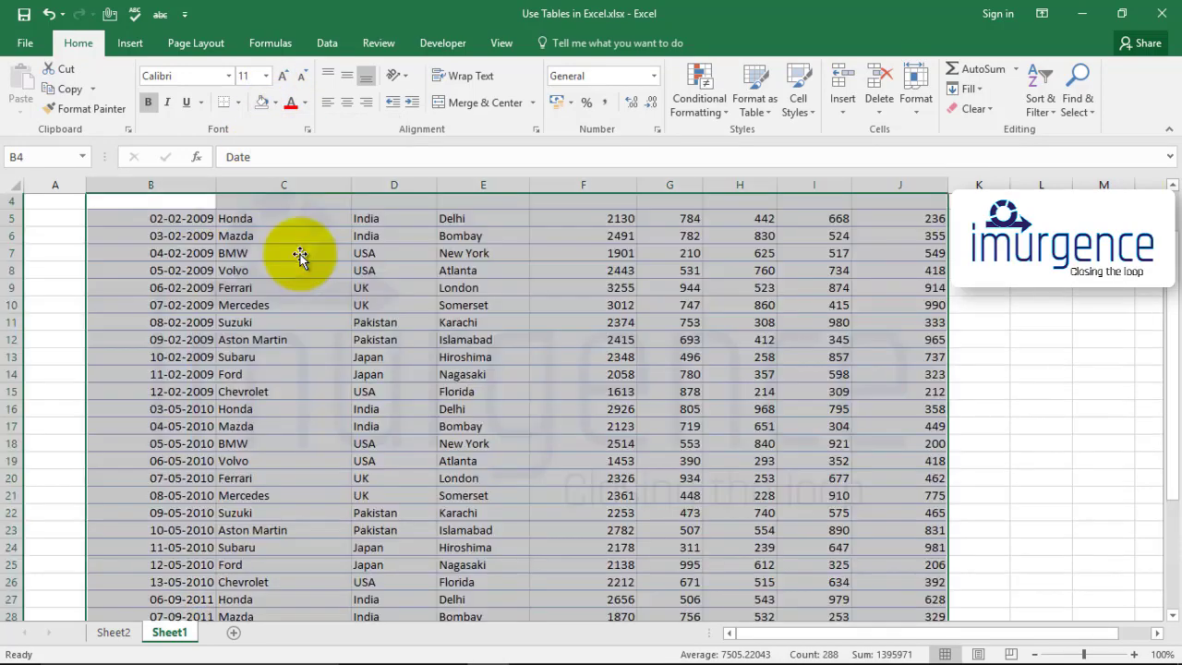
click(550, 383)
Format the unfilled range B4:J35 as a table with headers, using the blue Light style with a filled header row.
click(144, 264)
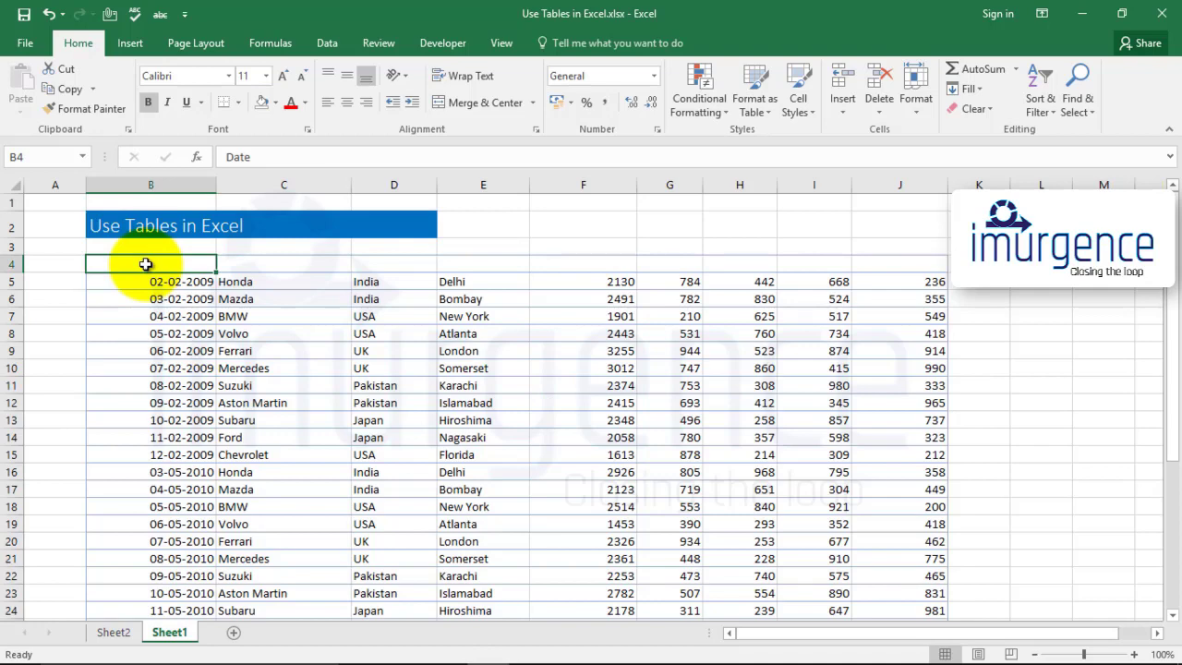
key(ctrl+shift+End)
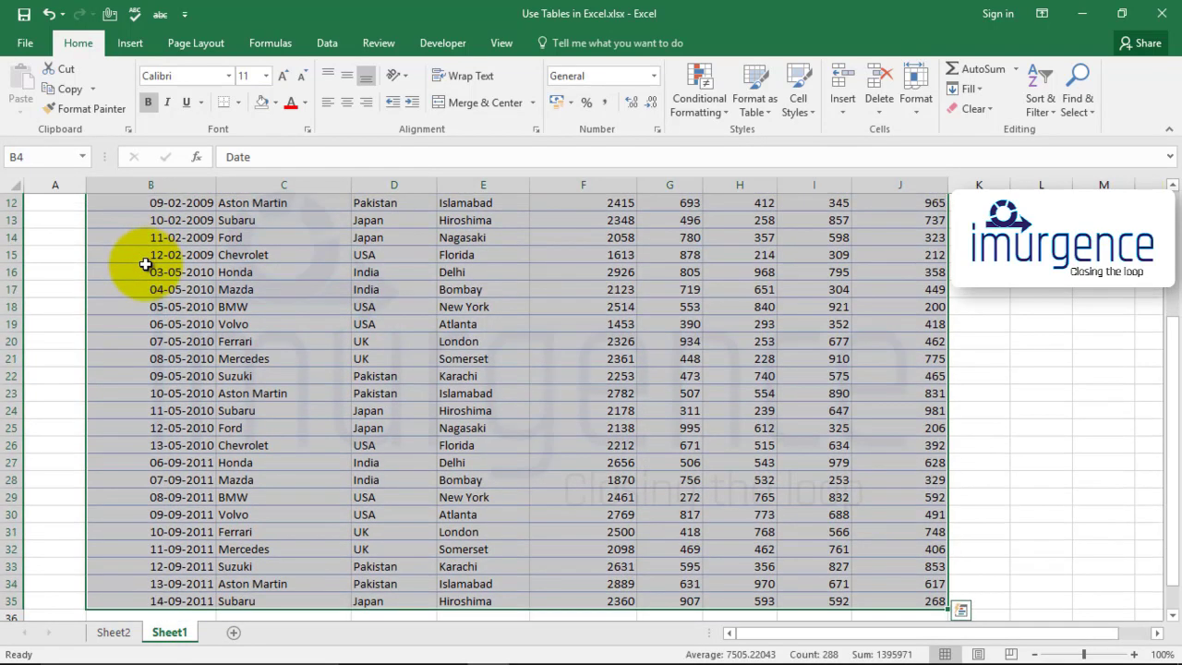
click(757, 112)
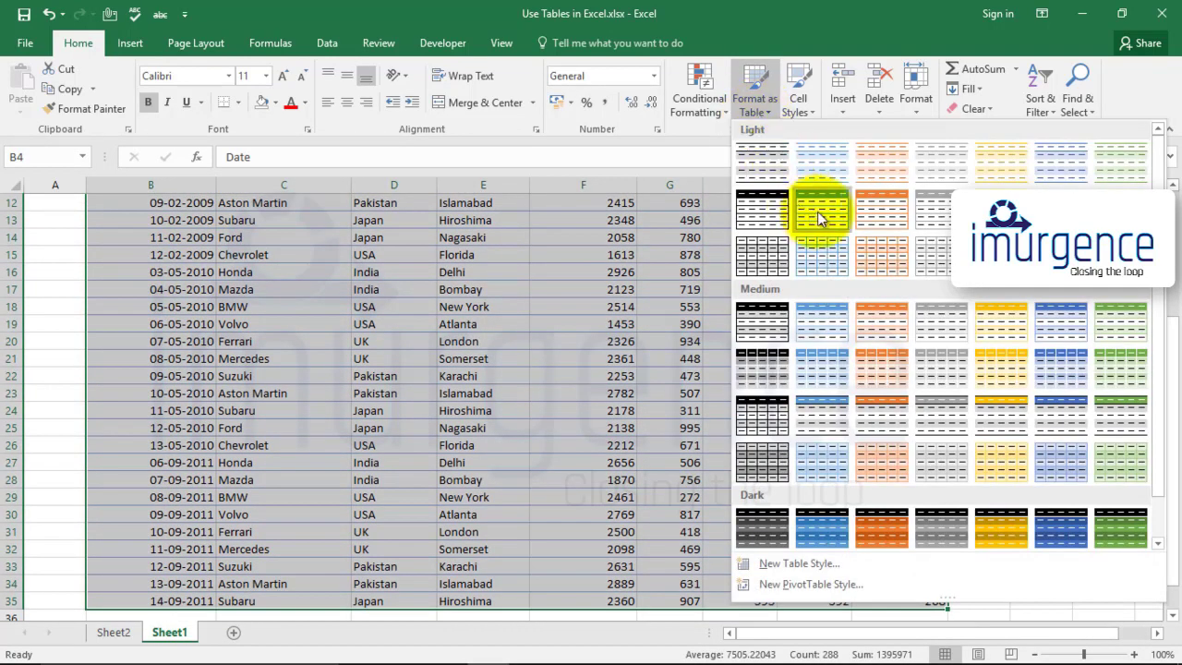
click(1062, 181)
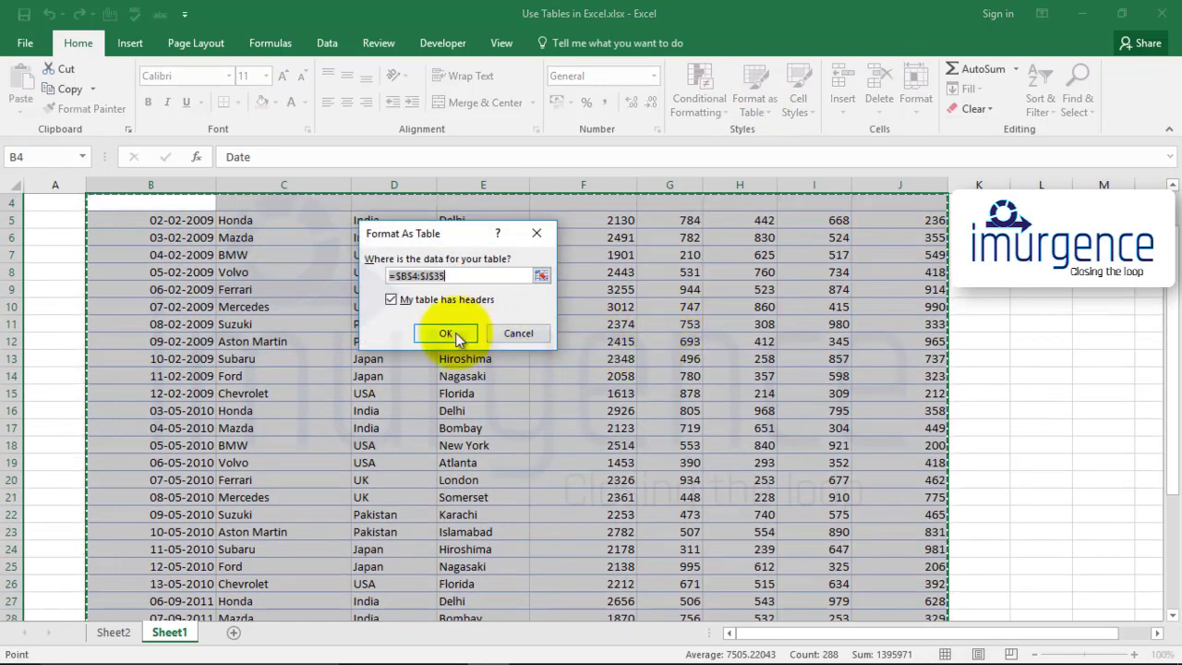
click(449, 331)
scroll(586, 323, up, 1)
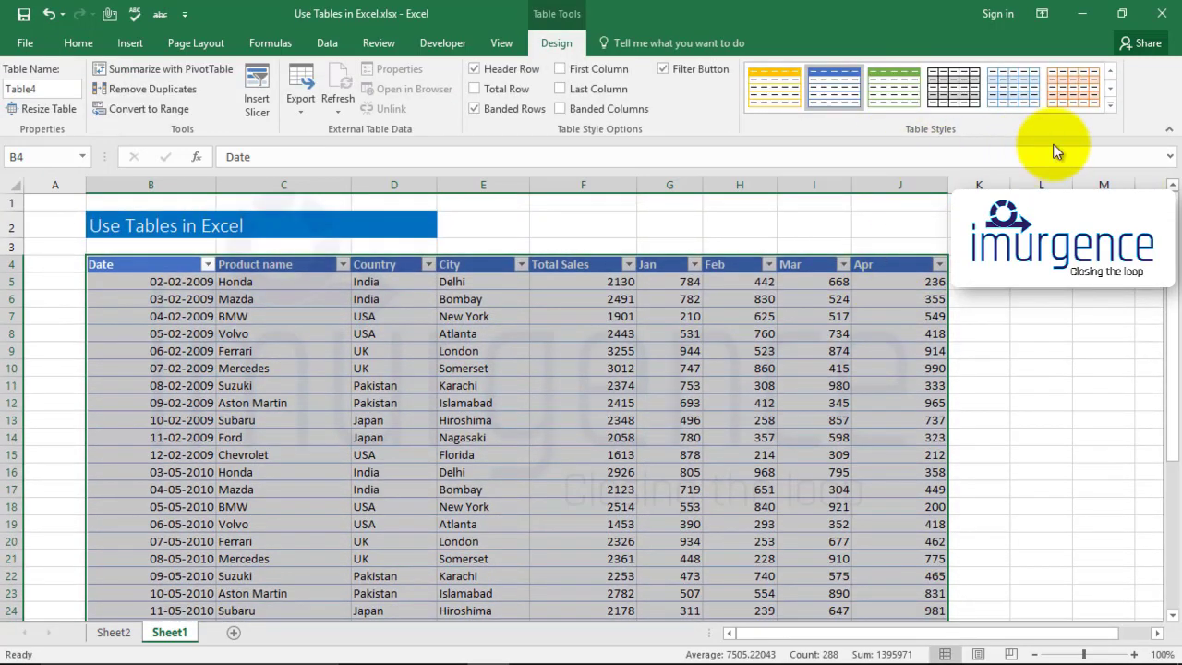
Restyle the sales table with the dark blue banded style from the second row of Medium table styles.
drag(670, 403, 738, 403)
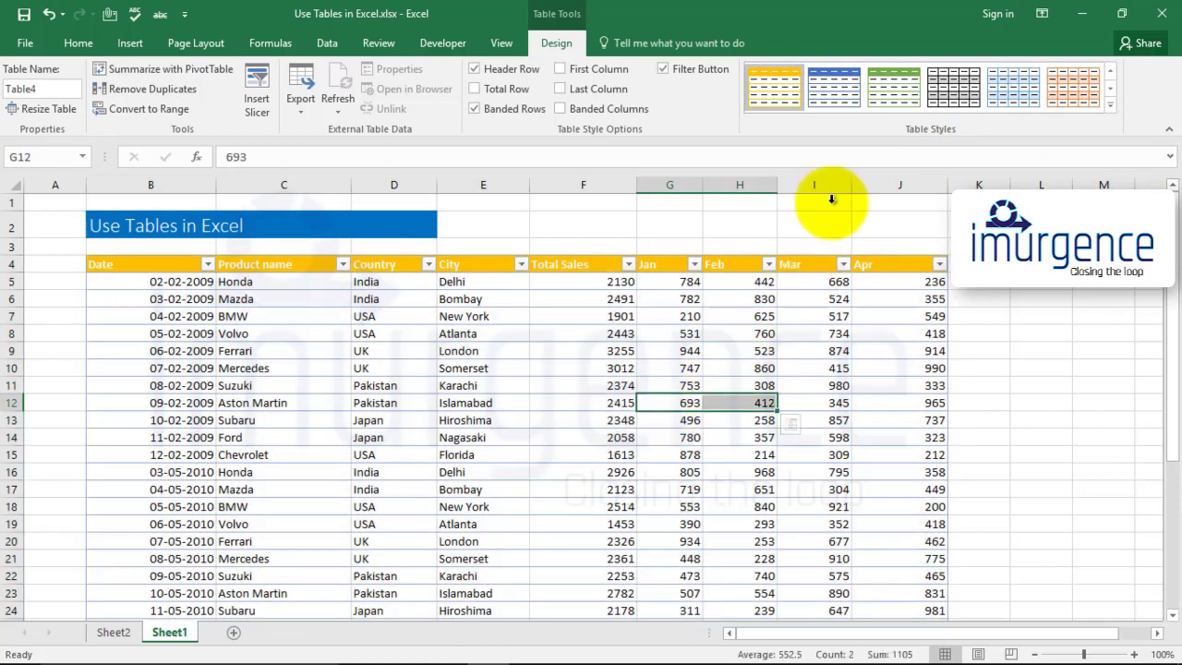
click(1110, 104)
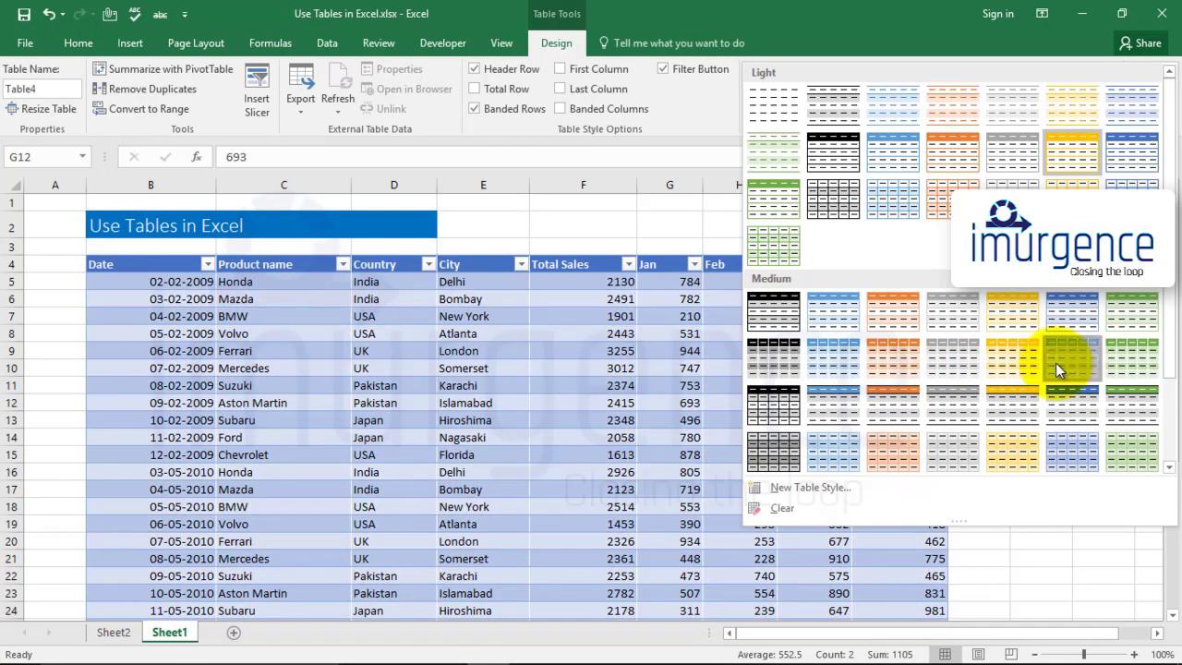
click(1055, 363)
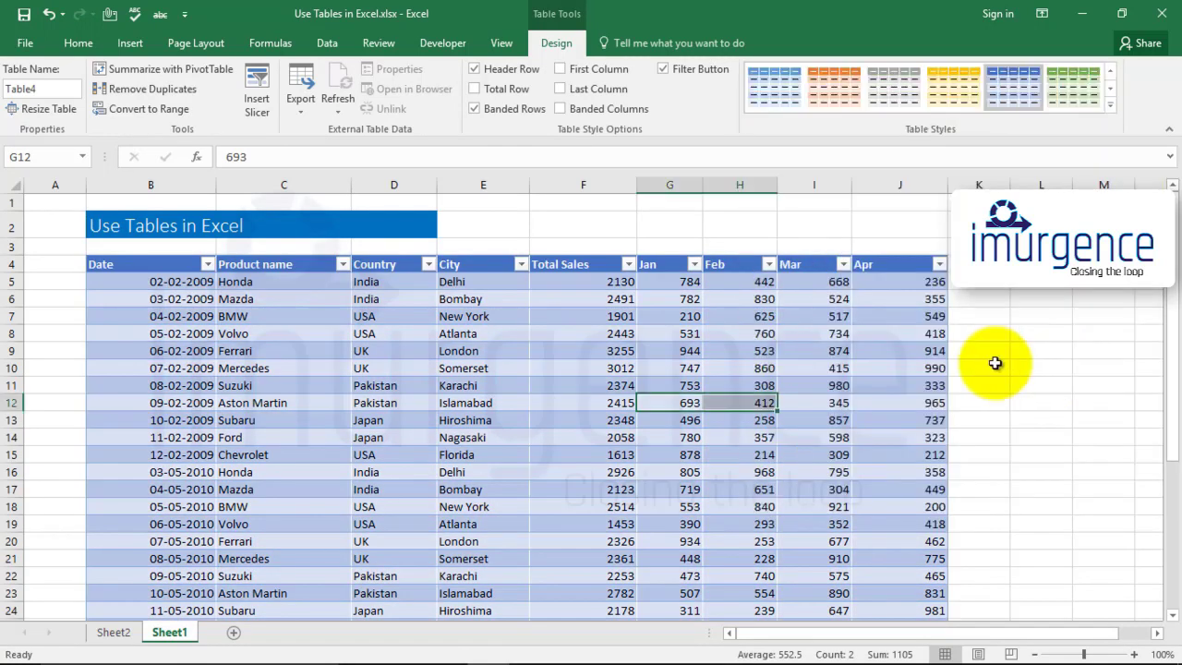
scroll(525, 414, down, 4)
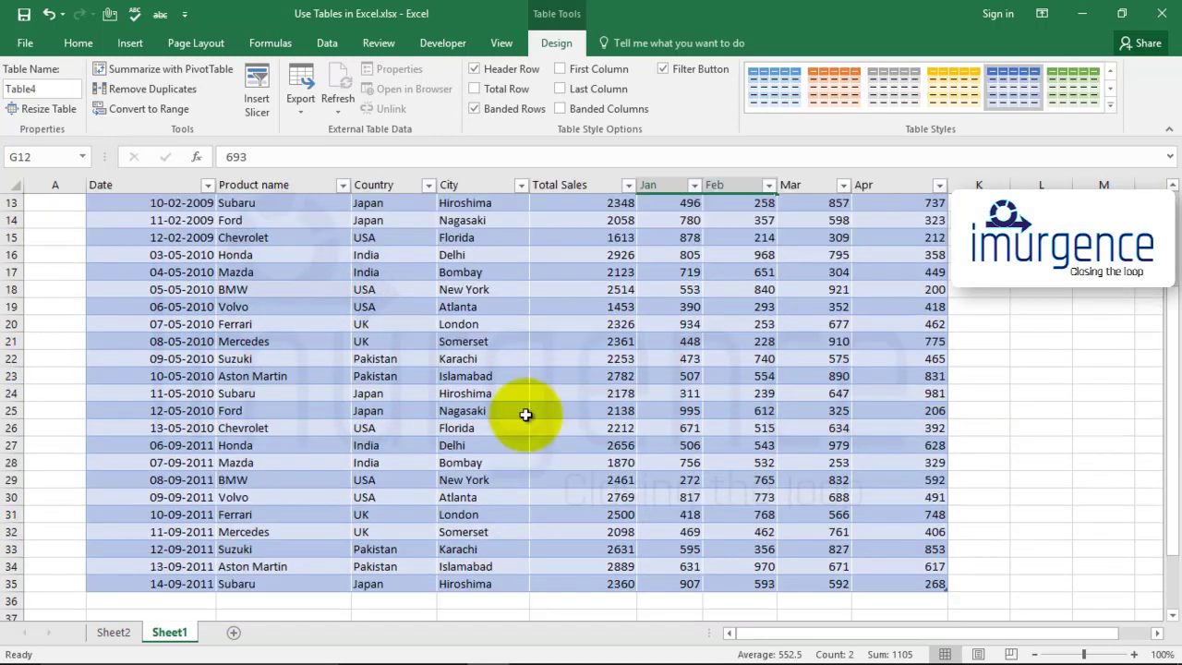
scroll(525, 414, down, 3)
click(129, 446)
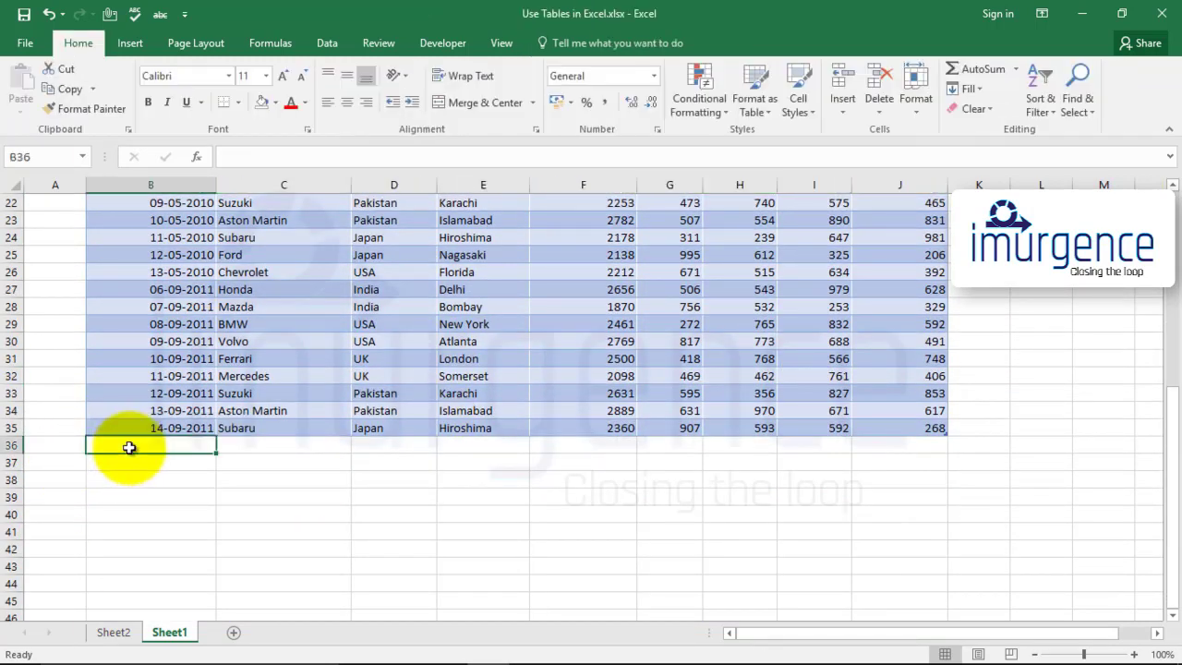
right_click(132, 446)
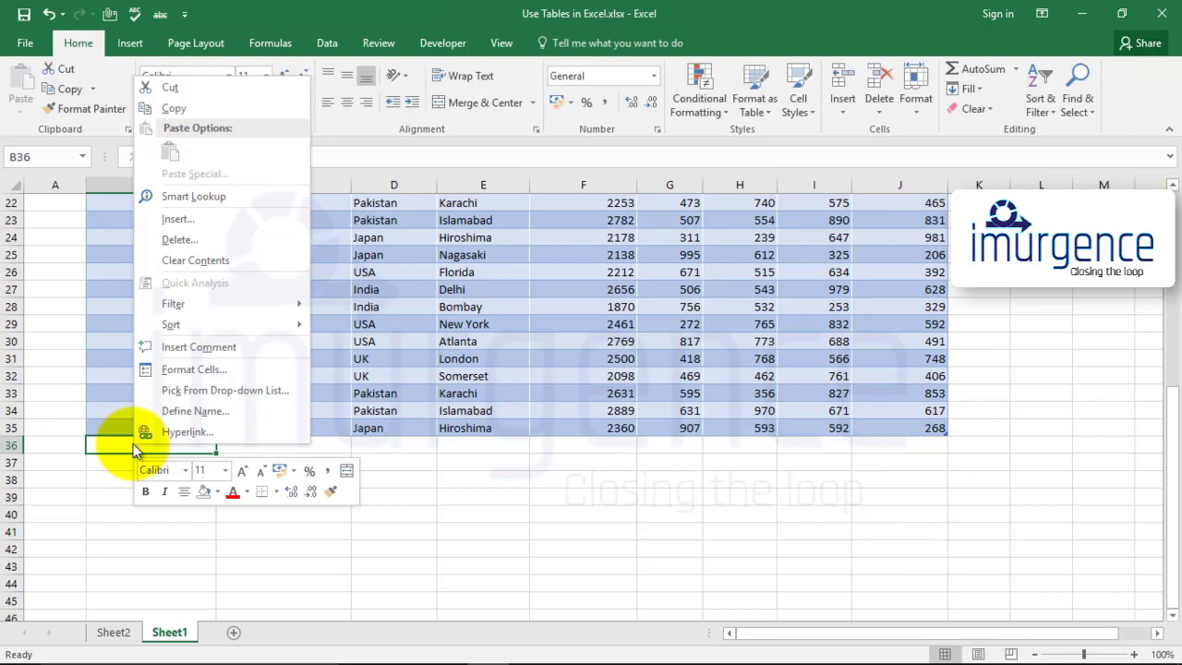
click(126, 432)
click(126, 432)
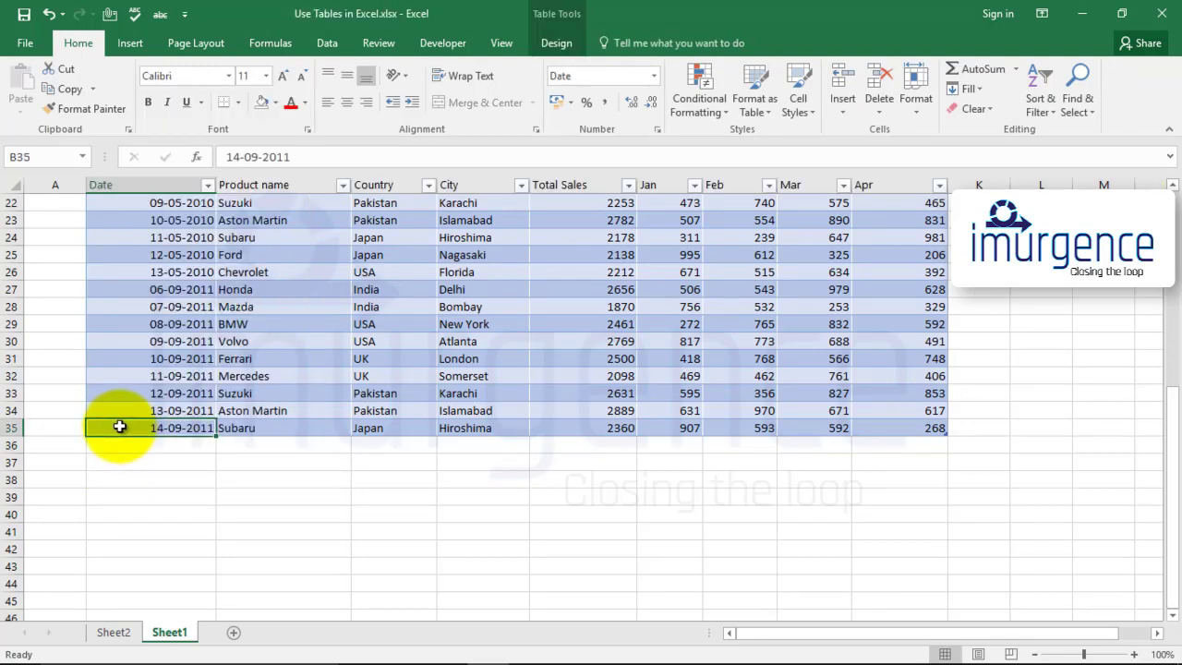
Add a Total Row beneath the last record of the sales table through the table style options.
click(306, 323)
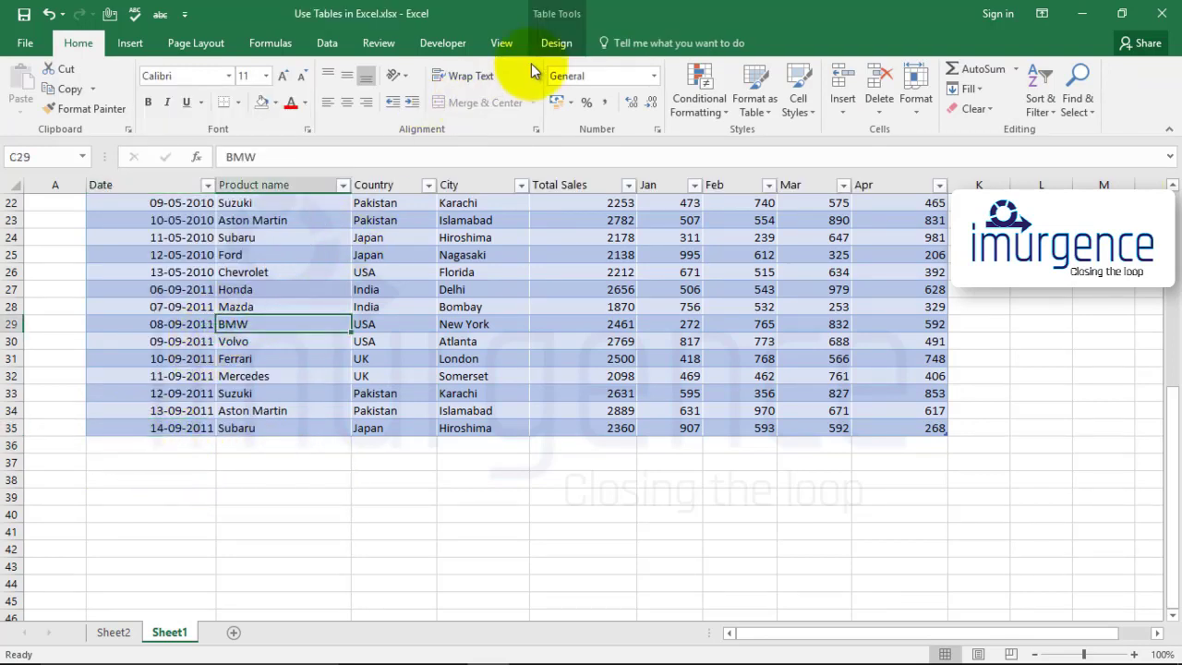
click(555, 43)
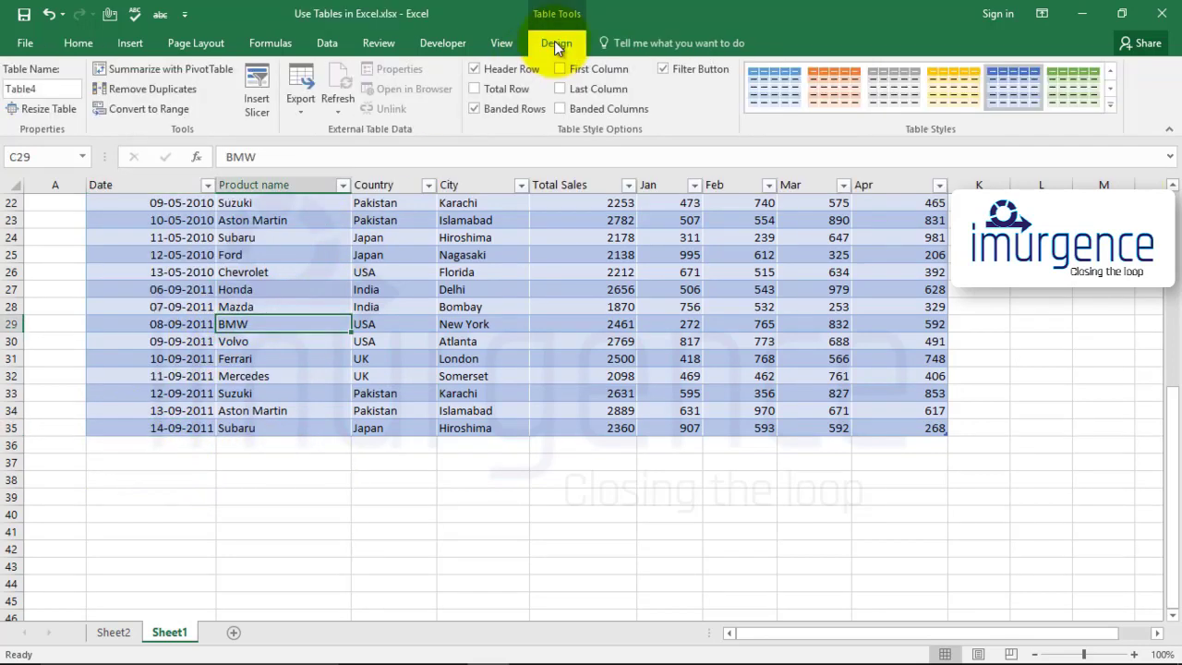
click(475, 90)
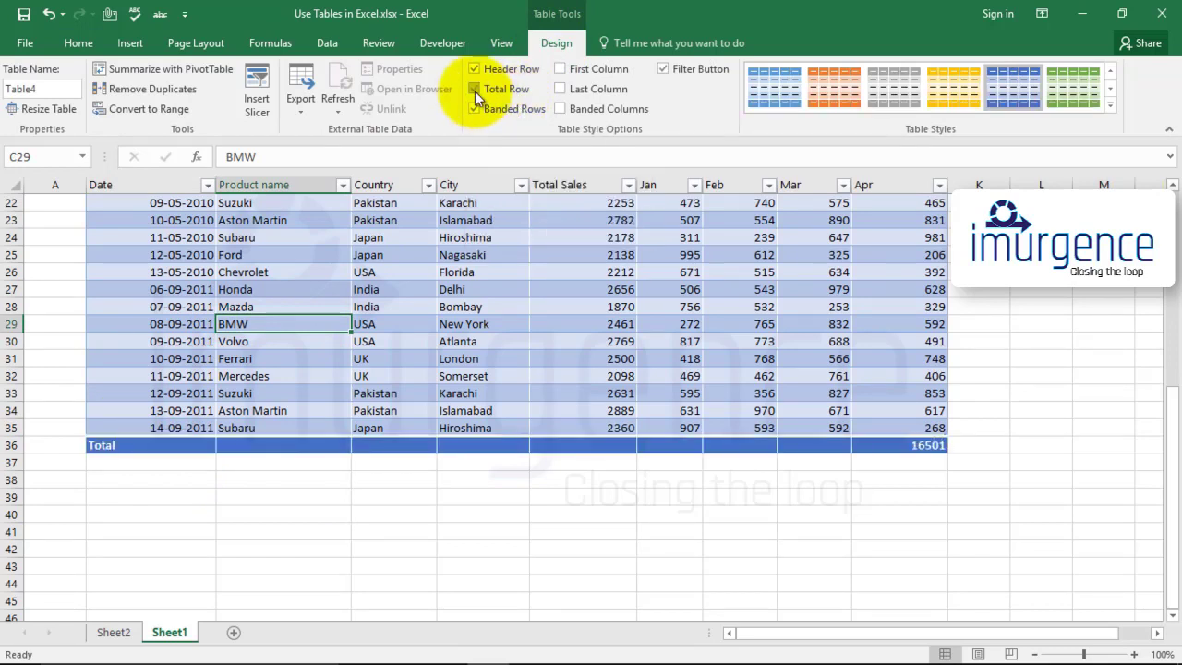
click(238, 490)
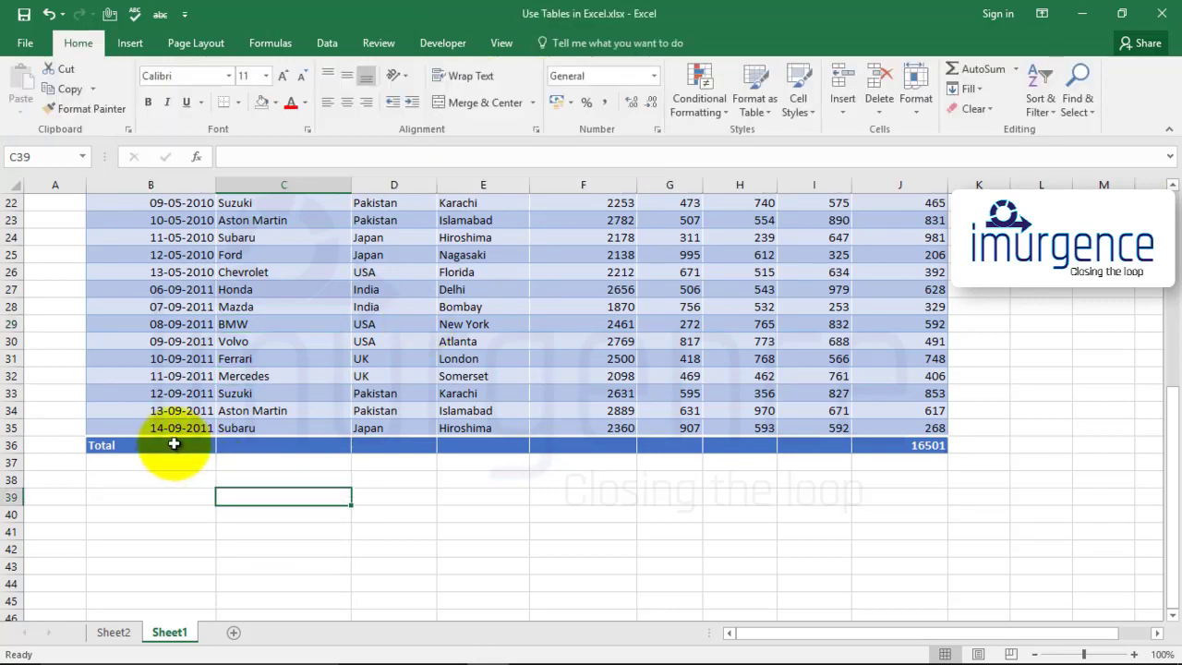
Use Quick Analysis totals on the sales table to fill its Total row with column sums.
scroll(923, 513, up, 7)
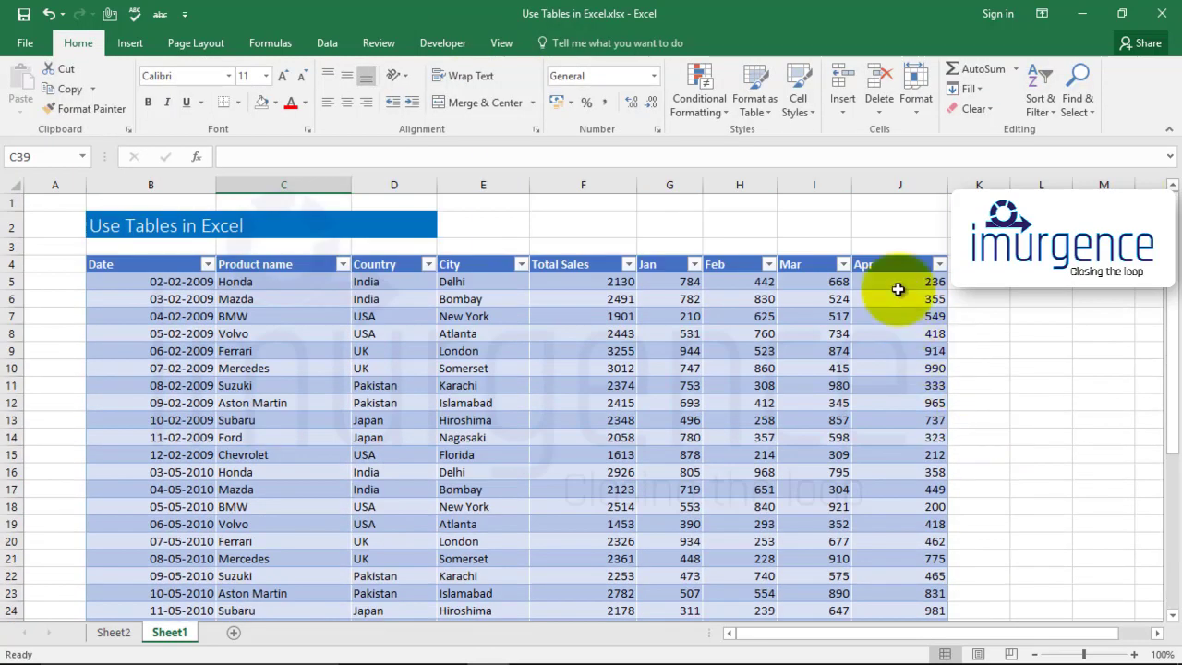
scroll(901, 397, down, 7)
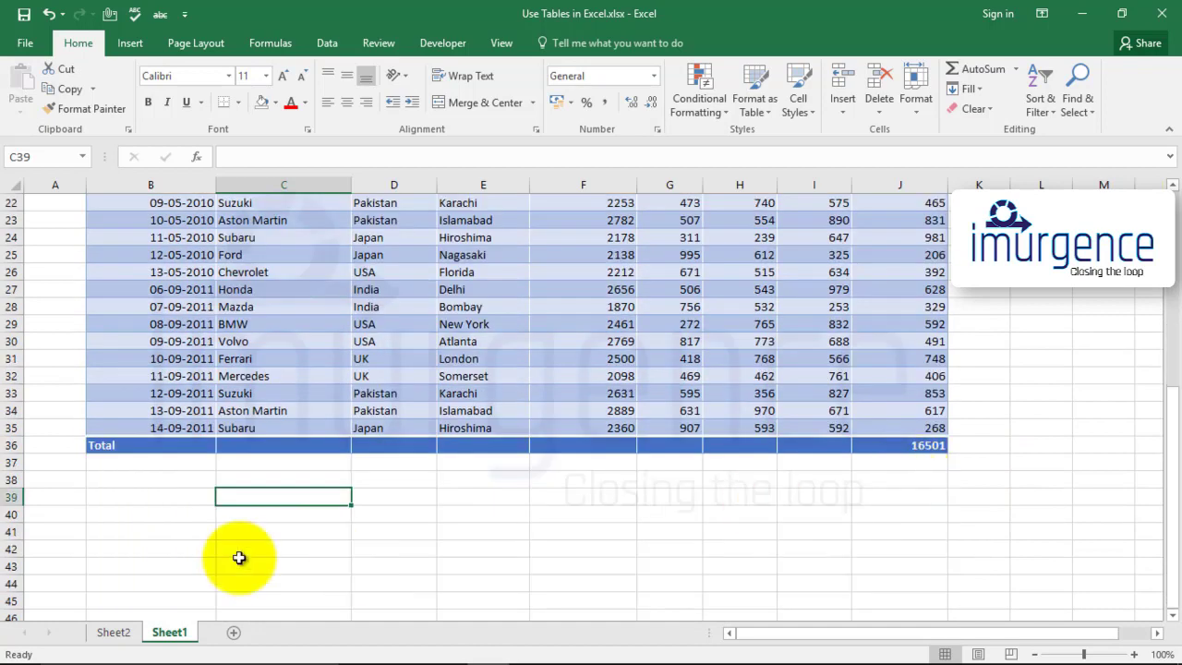
right_click(169, 445)
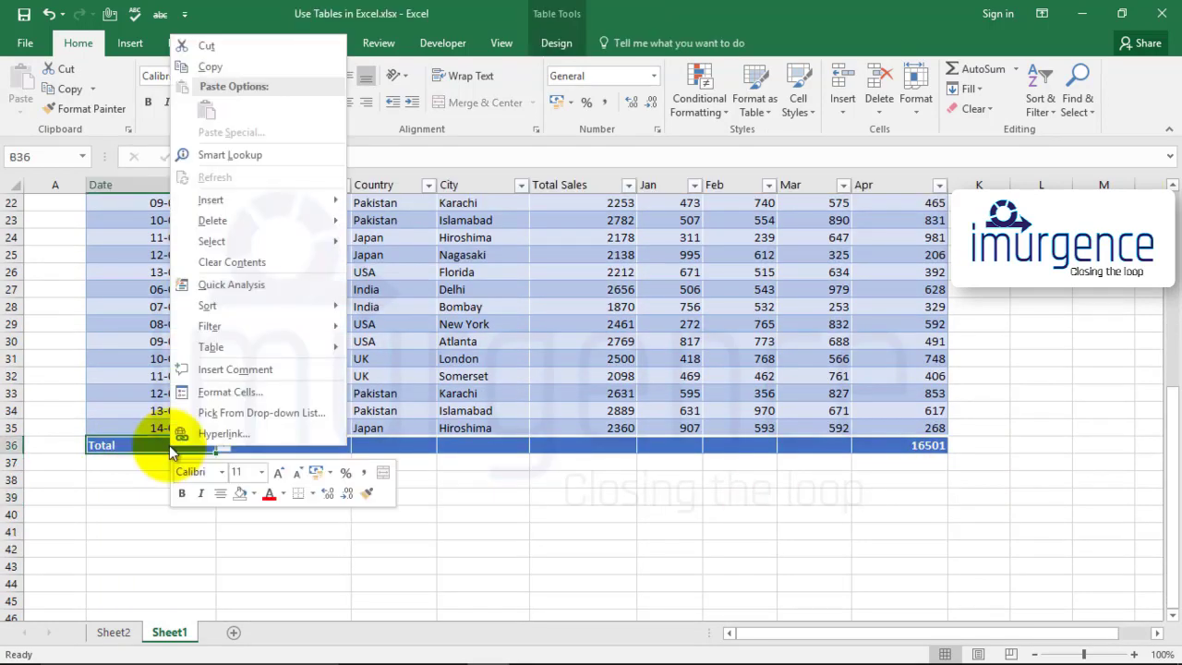
click(221, 285)
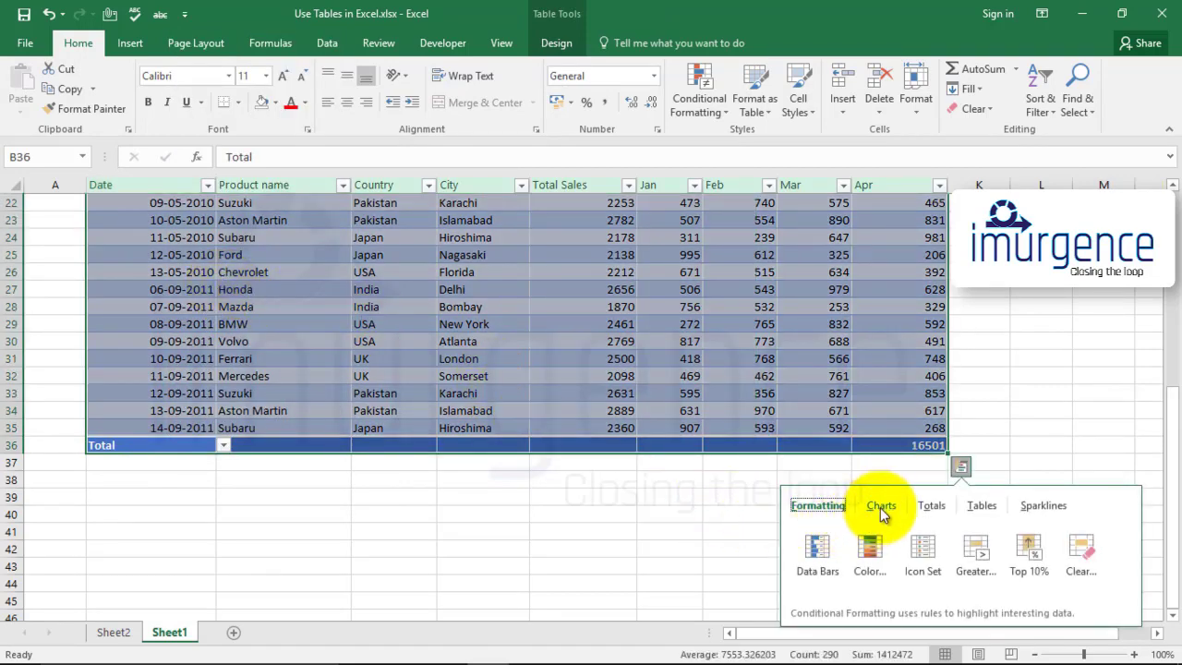
click(932, 505)
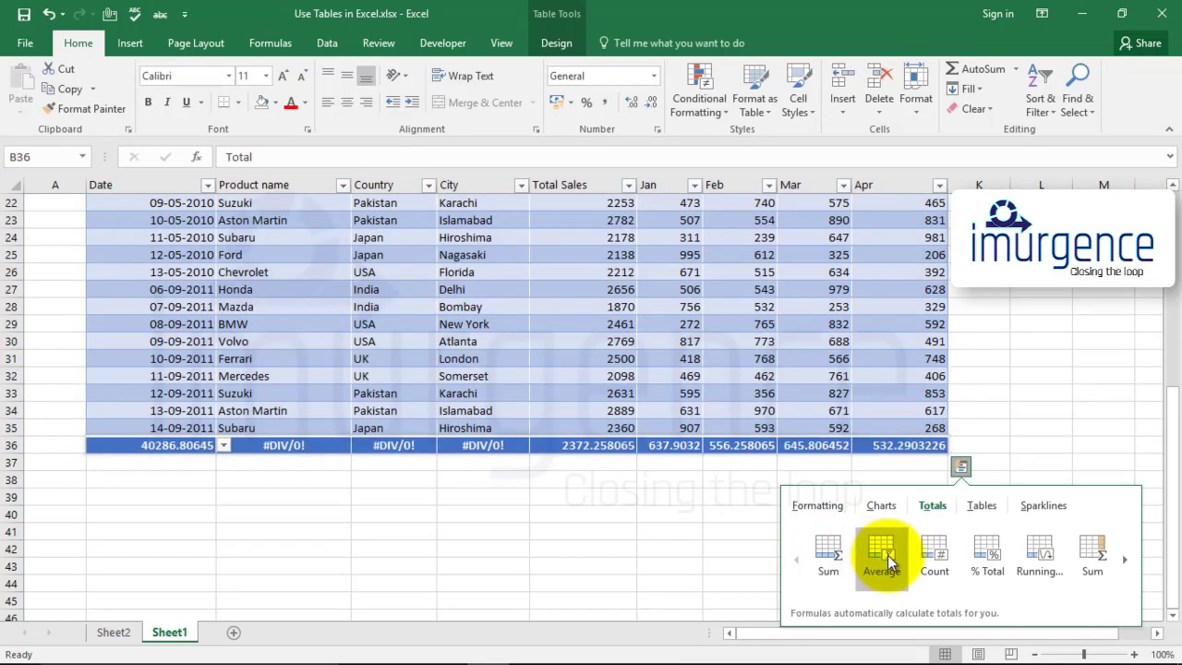
click(1125, 559)
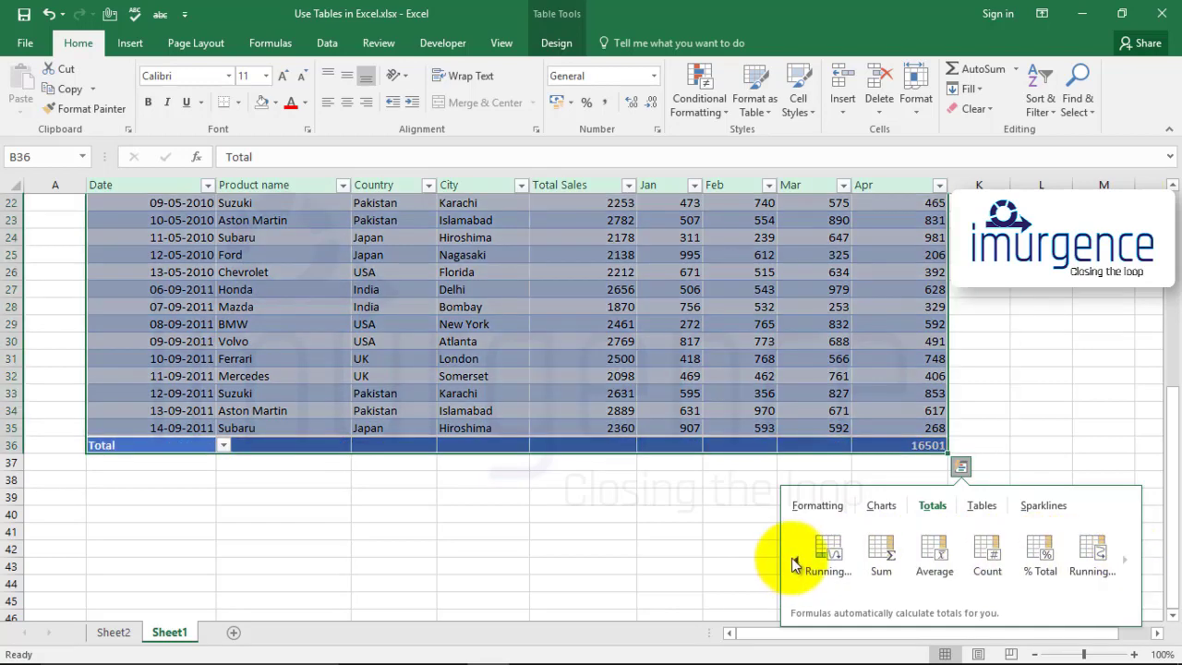
click(796, 559)
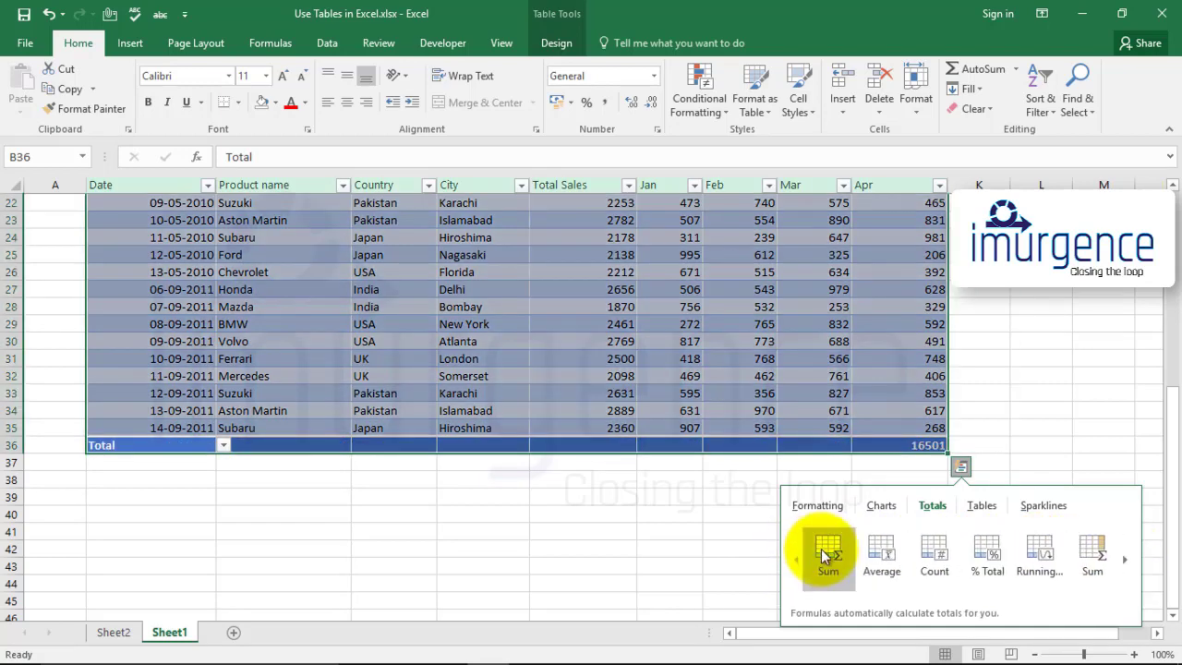
click(824, 550)
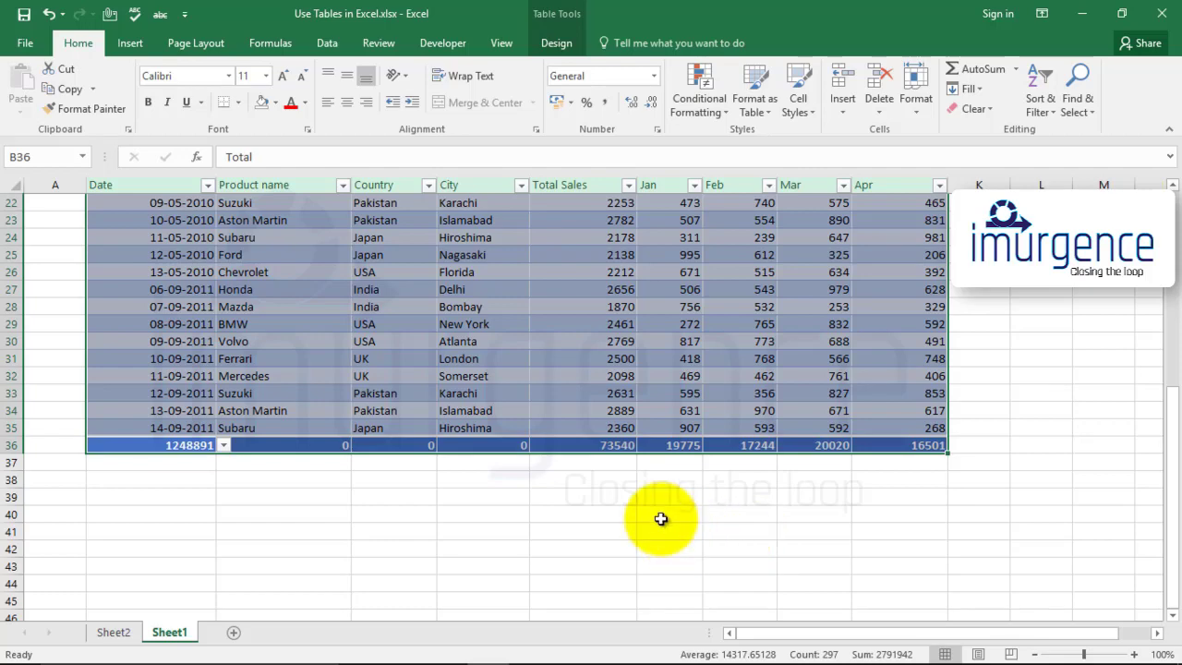
scroll(612, 360, up, 7)
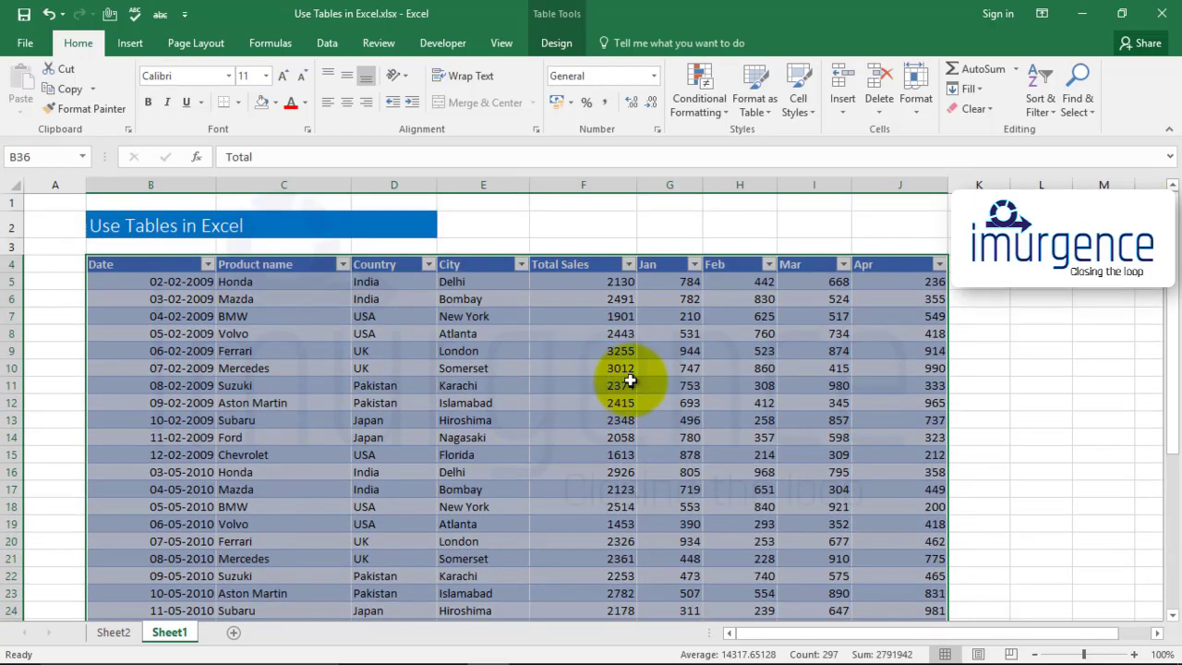
scroll(612, 370, down, 2)
click(713, 363)
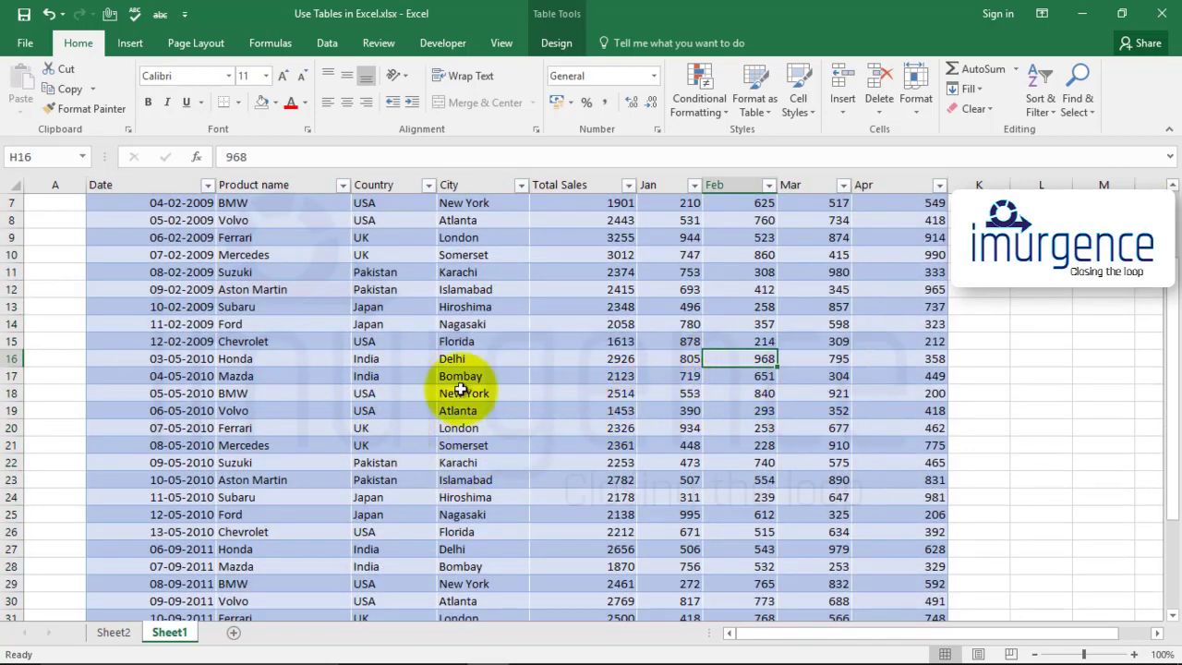
scroll(548, 428, up, 1)
scroll(549, 427, up, 2)
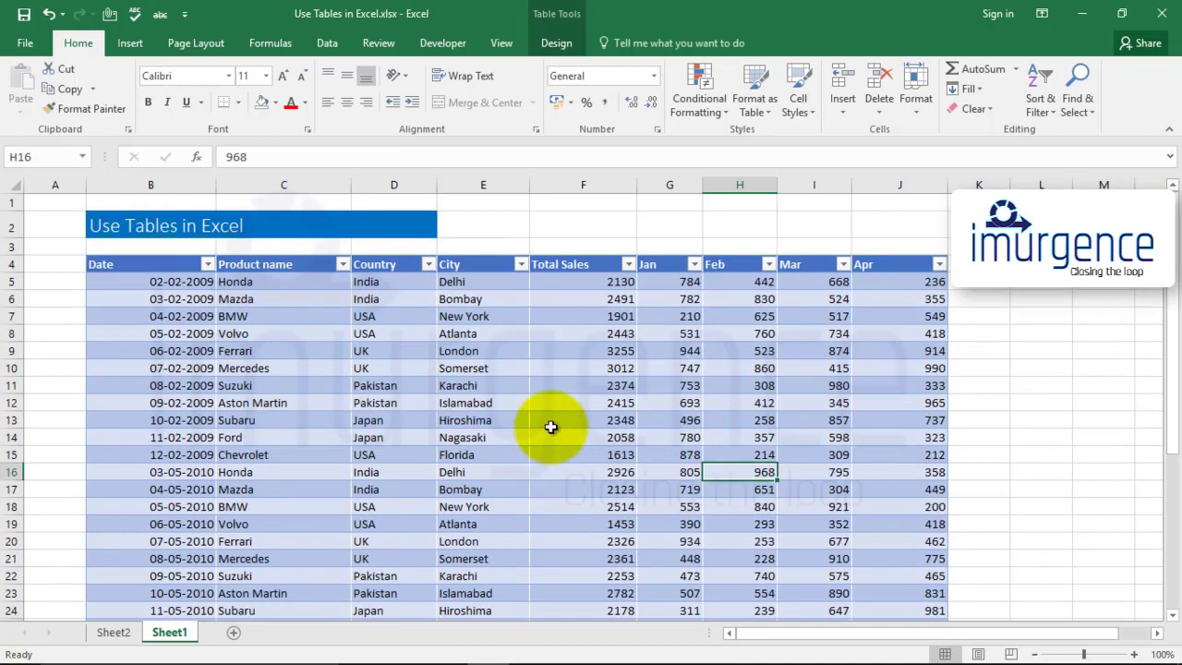
scroll(549, 427, down, 2)
scroll(549, 426, up, 2)
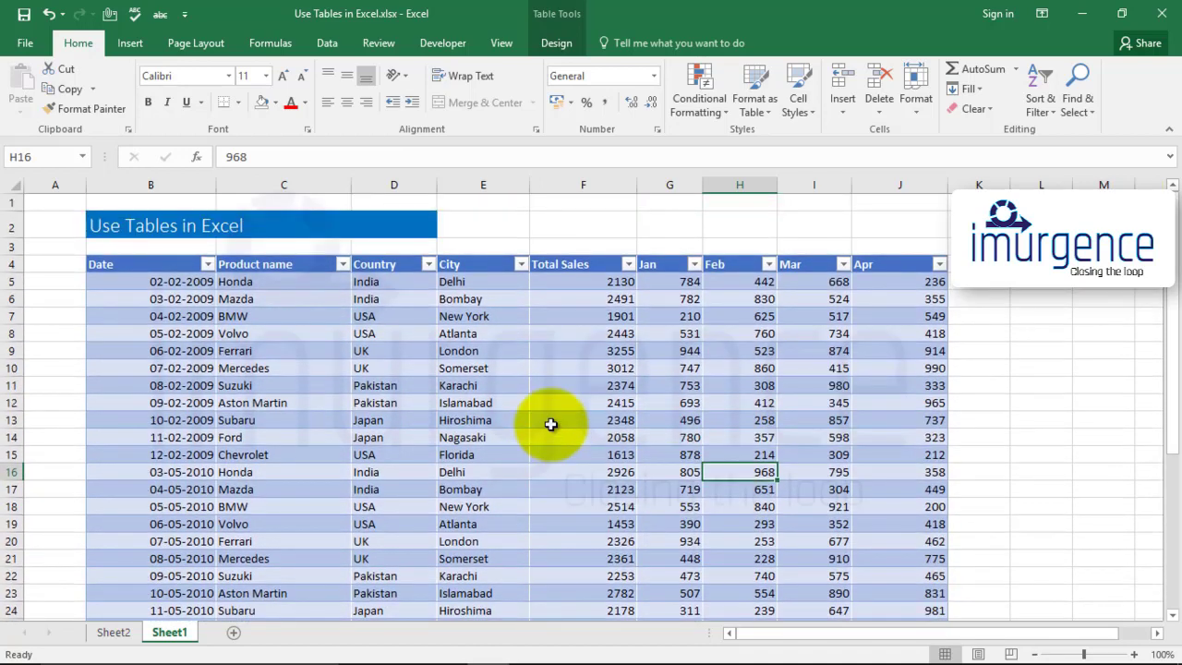